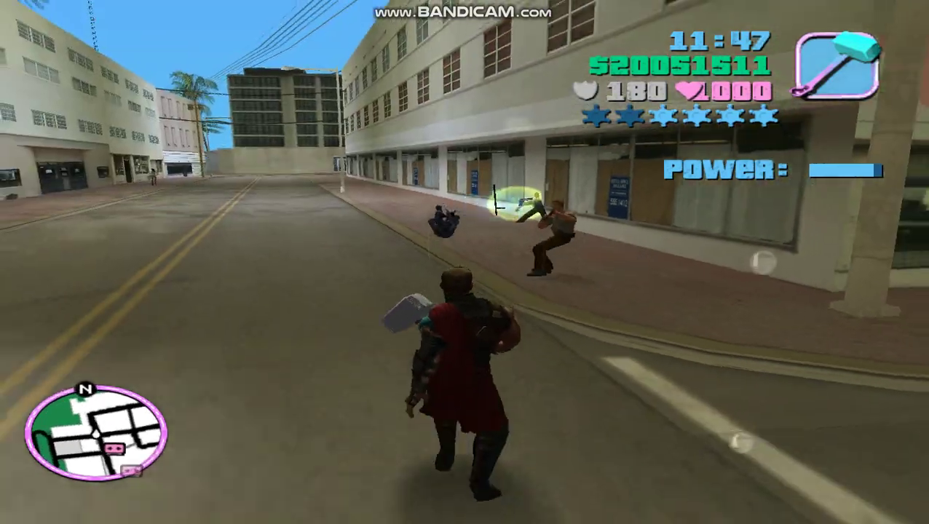
key("w")
key("w")
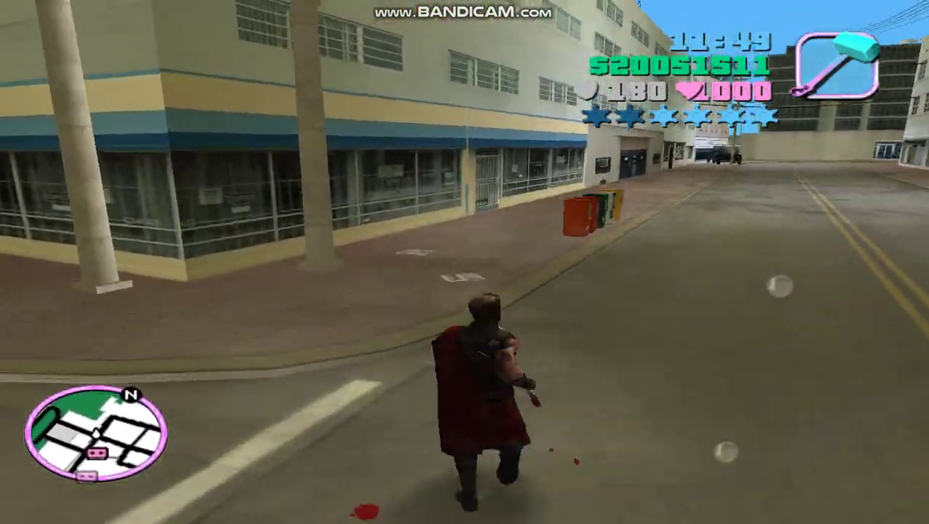
key("space")
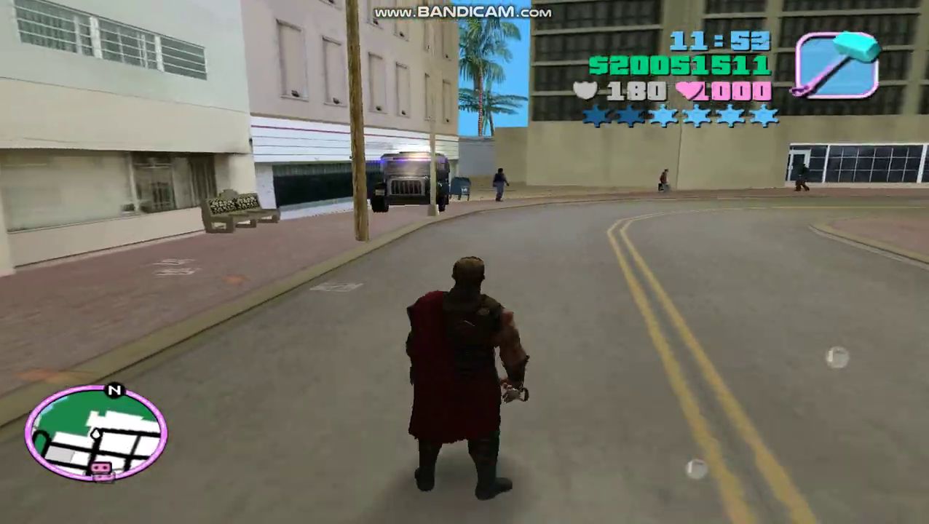
key("w")
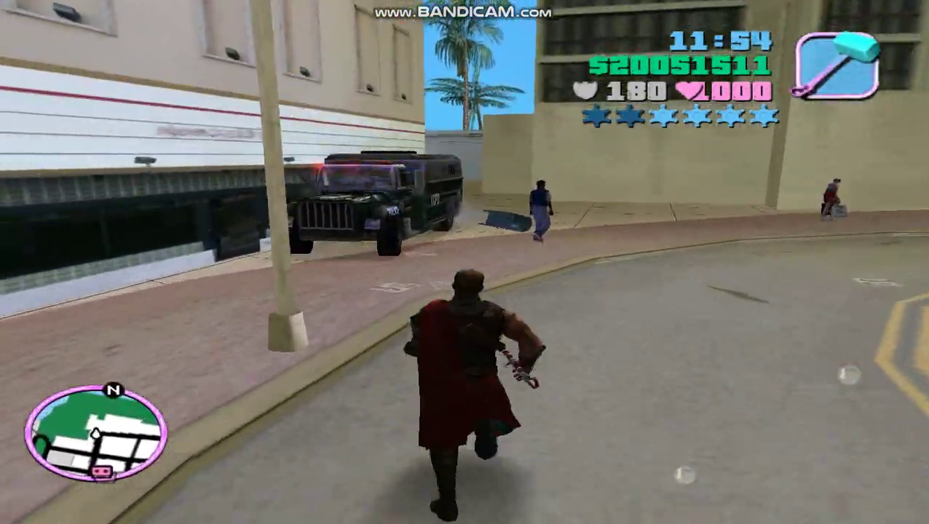
left_click(464, 262)
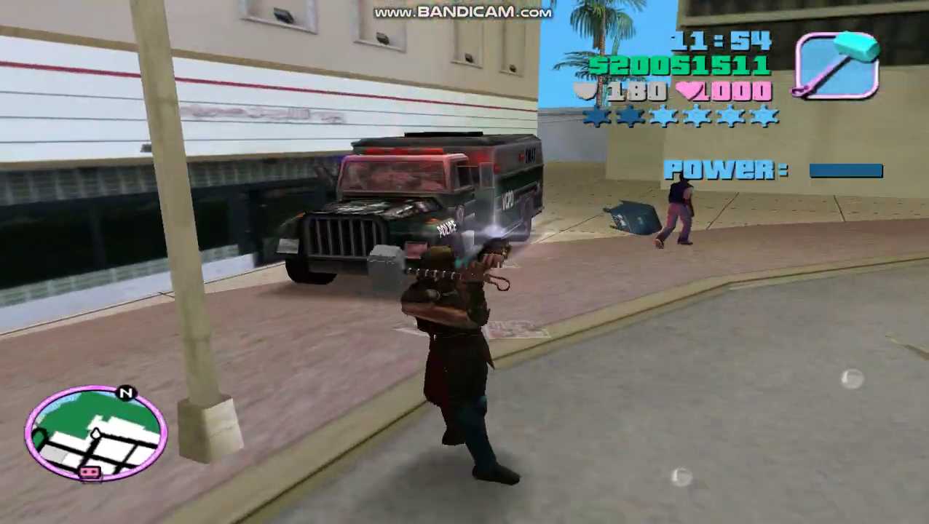
key("w")
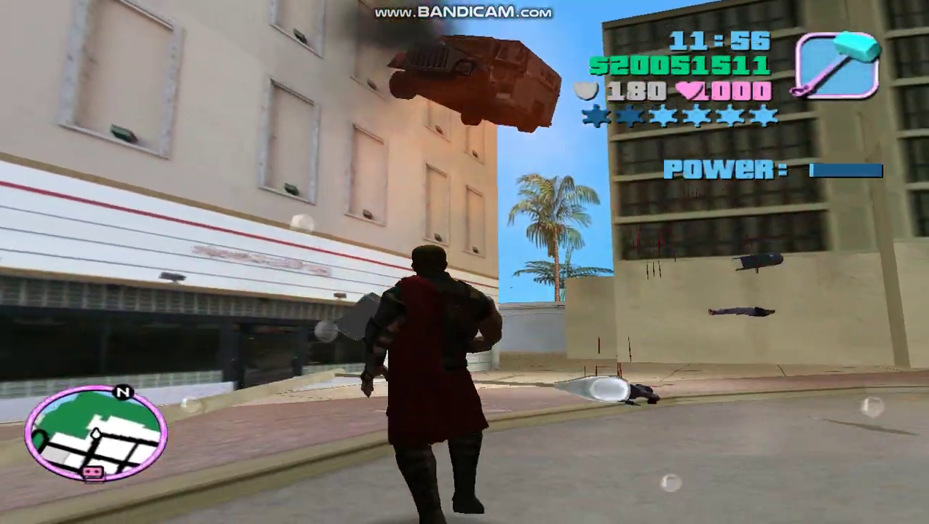
key("space")
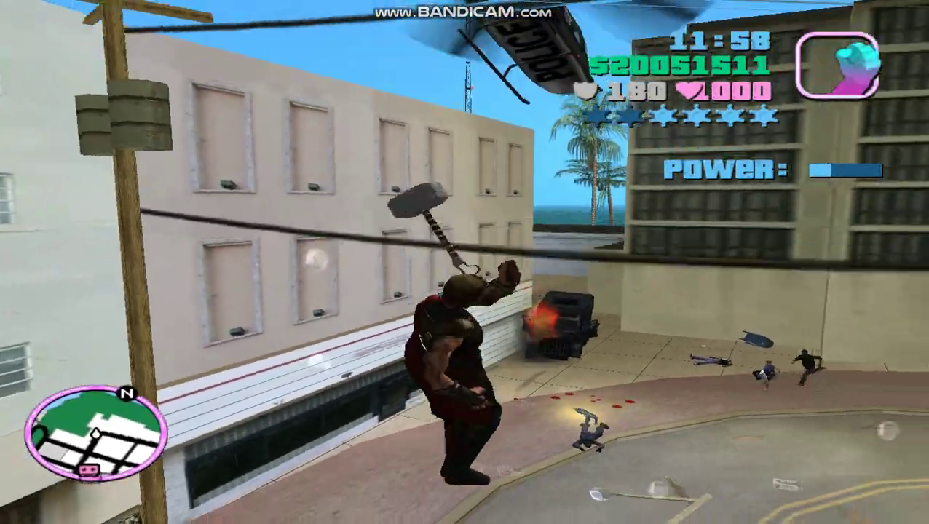
key("s")
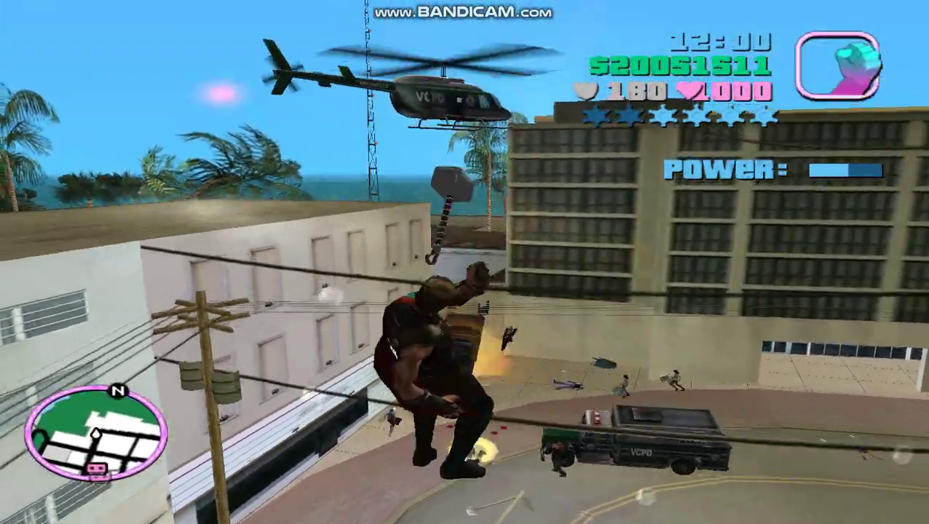
key("w")
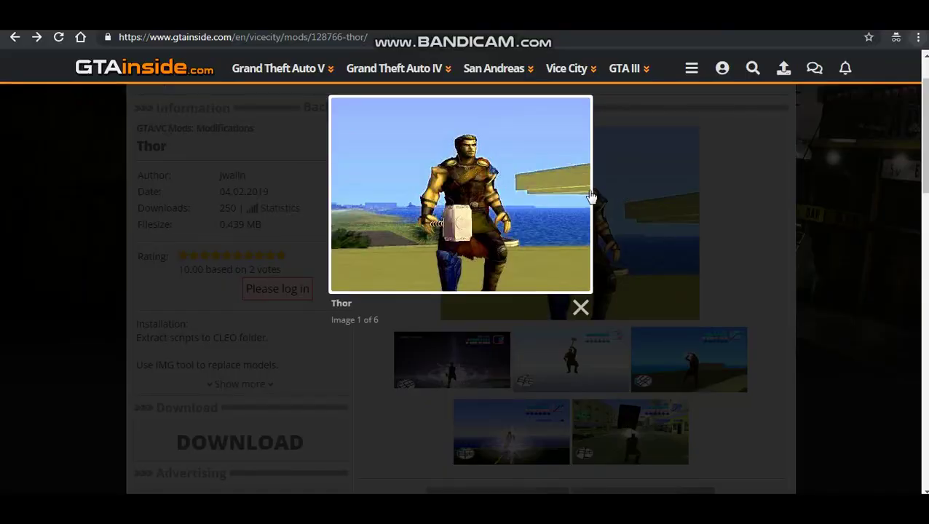
Look through all six screenshots of the Thor mod on its GTAinside page and close the image viewer.
left_click(577, 195)
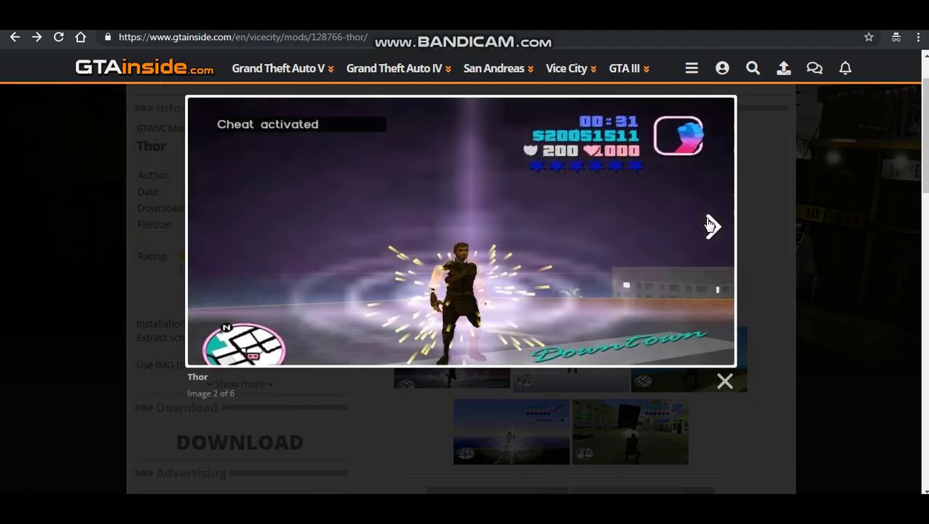
left_click(710, 225)
left_click(713, 250)
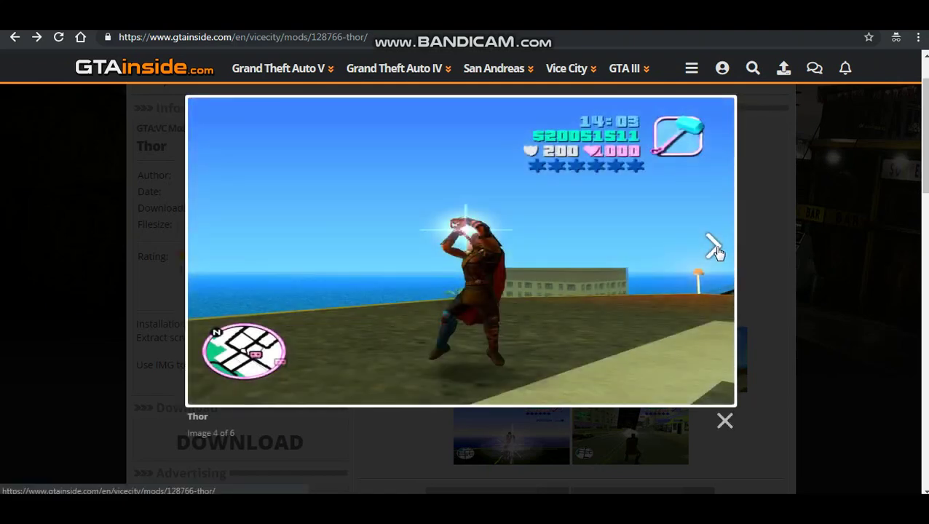
left_click(716, 250)
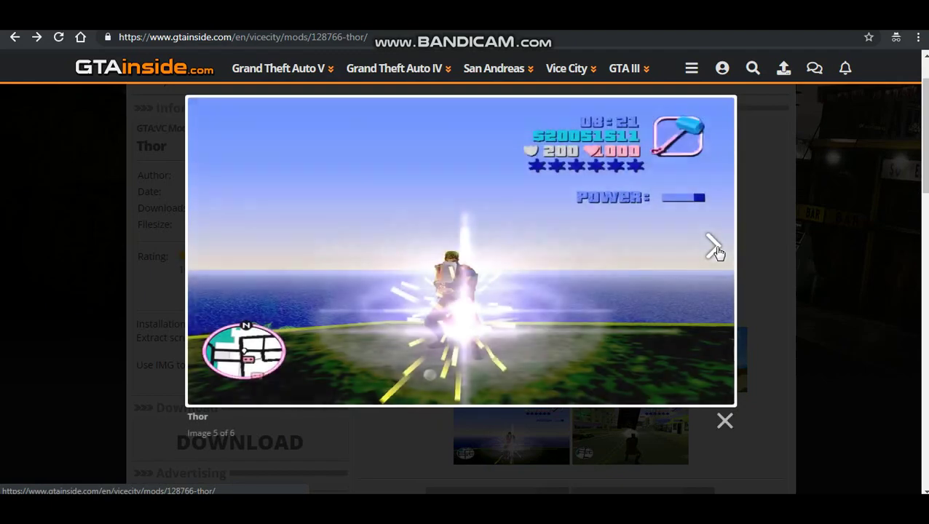
left_click(717, 252)
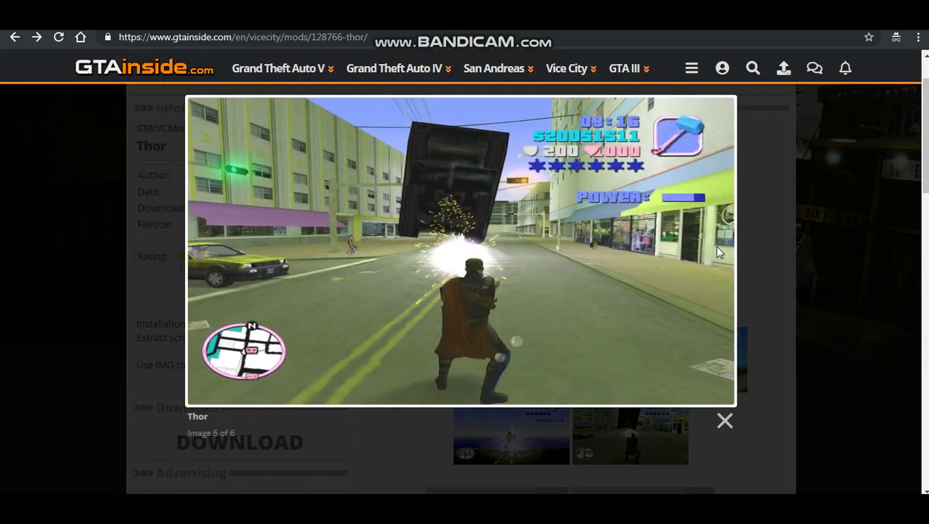
left_click(723, 419)
left_click(275, 450)
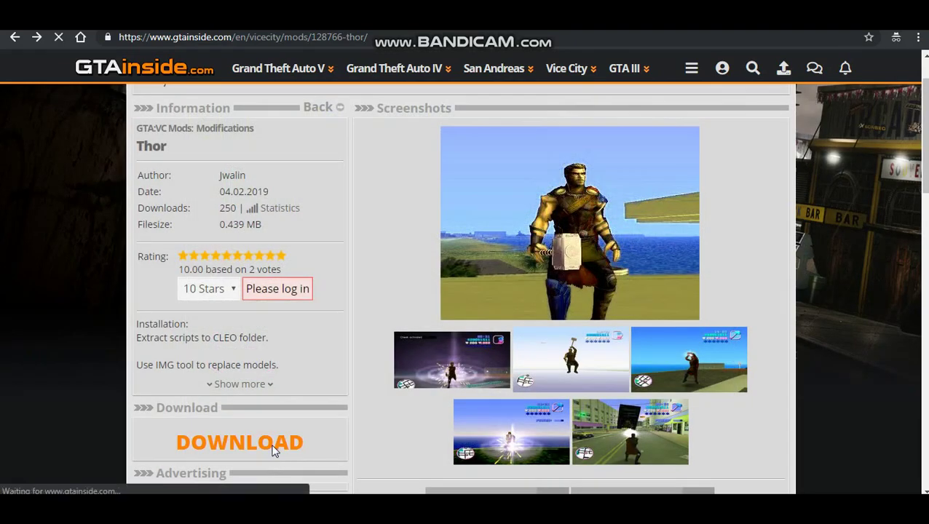
scroll(519, 425, "down", 1)
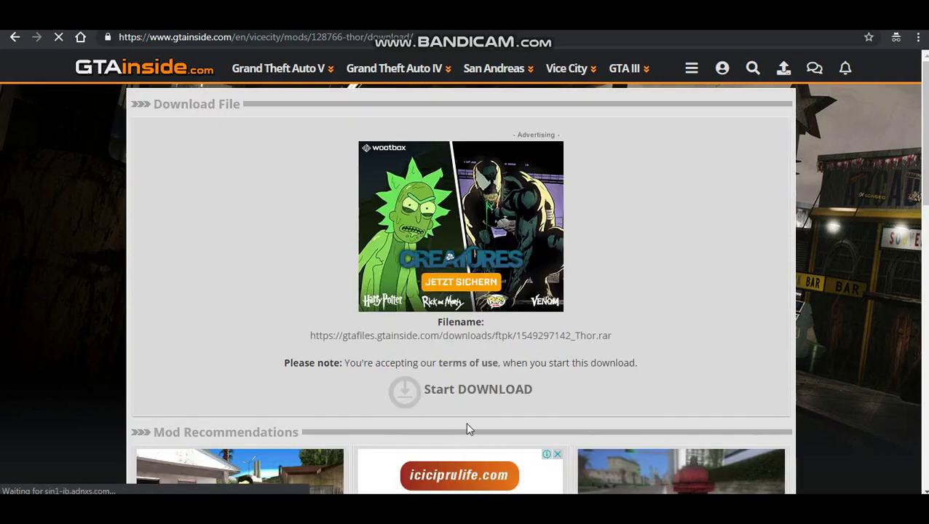
left_click(464, 391)
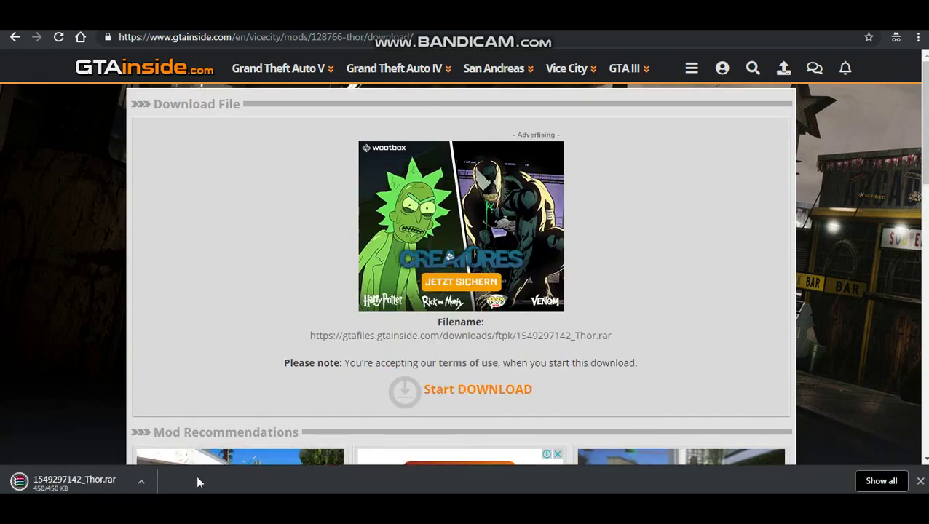
left_click(200, 509)
left_click(227, 90)
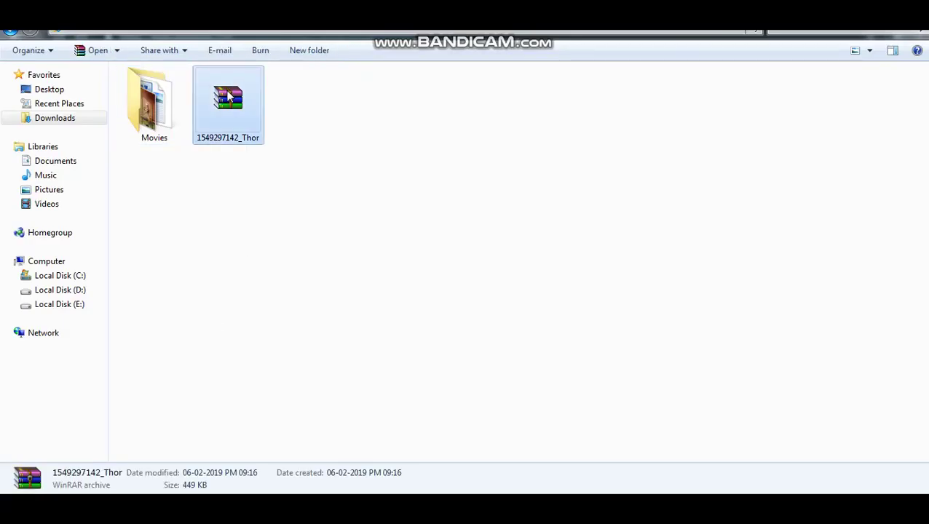
right_click(226, 90)
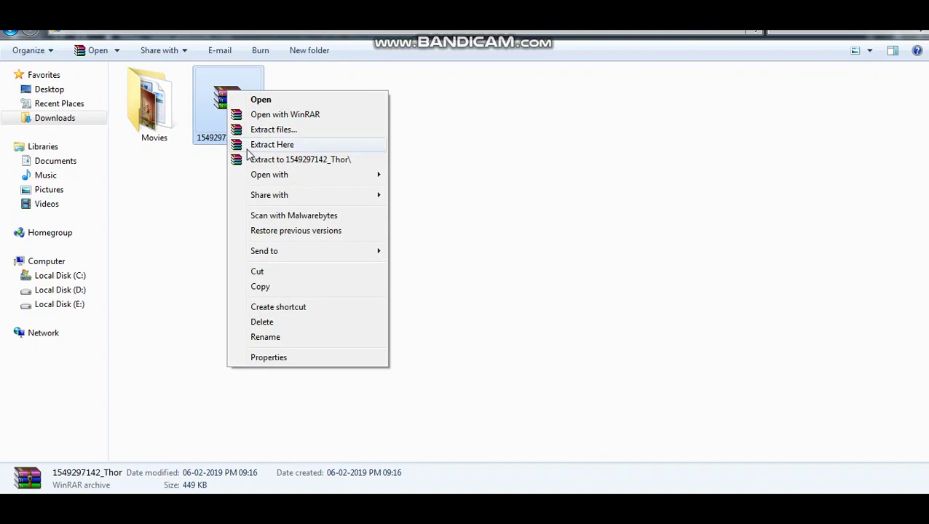
left_click(252, 159)
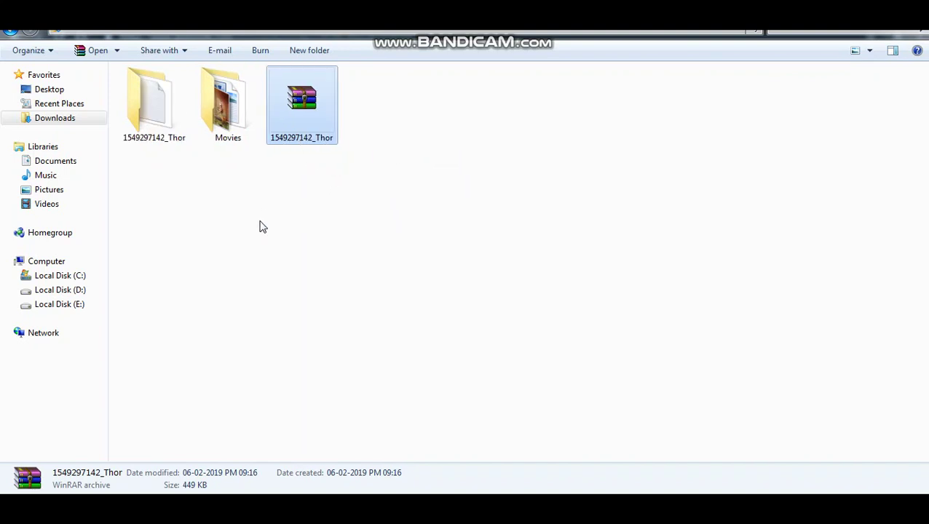
key("Left")
key("Left")
key("Return")
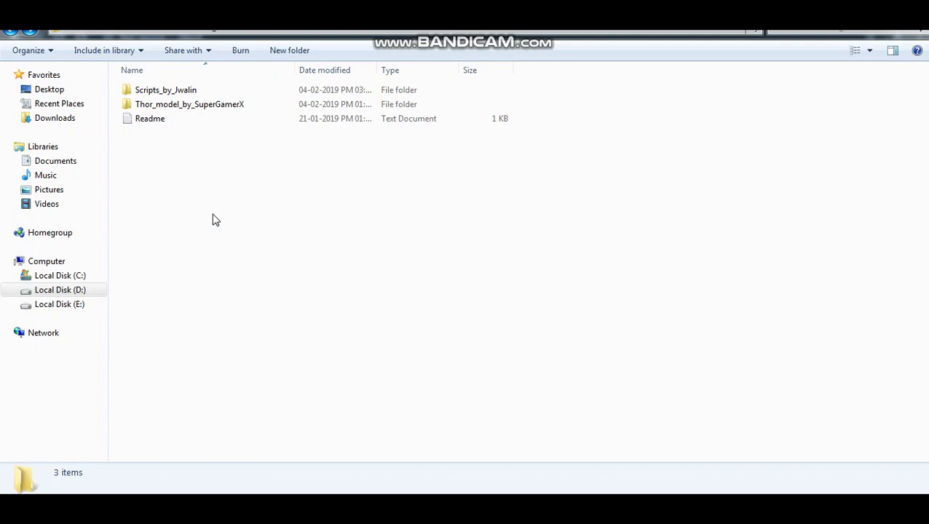
Download CLEO for GTA VC from cleo.li and extract the VC.CLEOv2.0.0.5 archive directly into the Downloads folder.
left_click(247, 509)
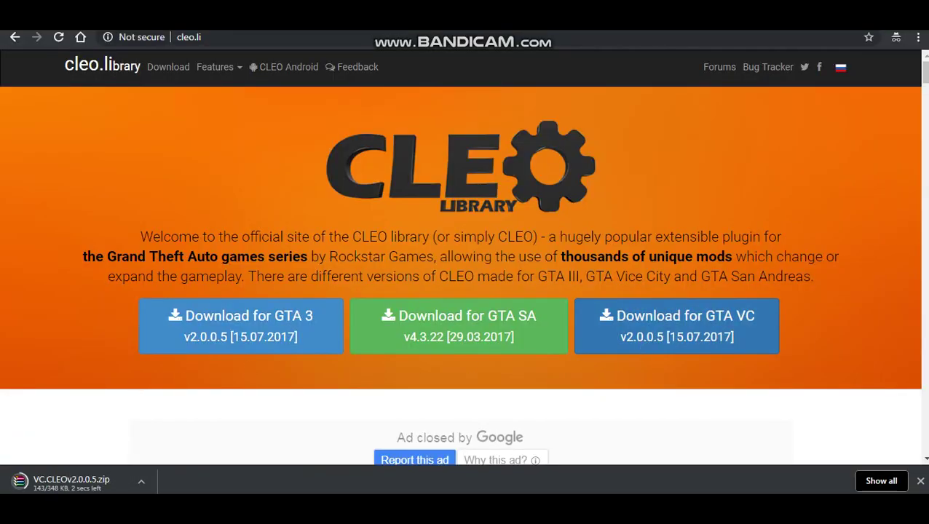
key("alt+Tab")
key("BackSpace")
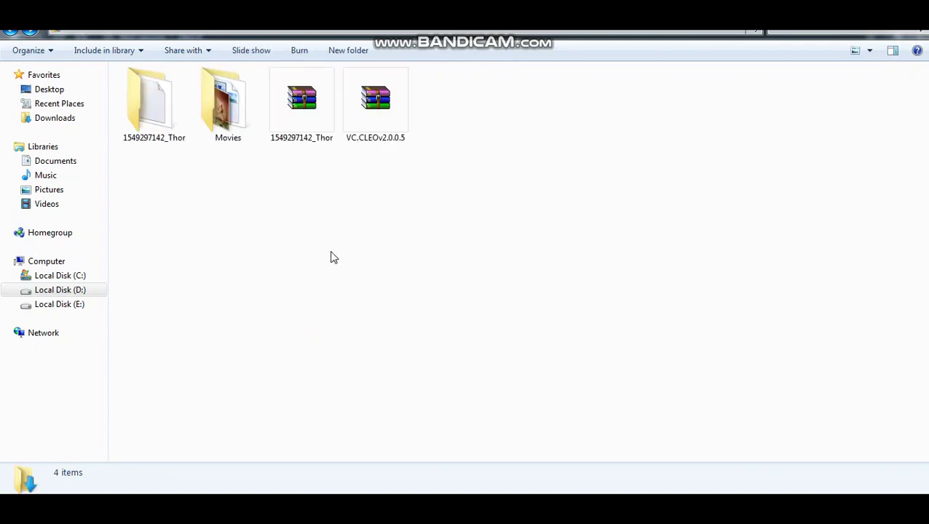
left_click(384, 119)
right_click(384, 113)
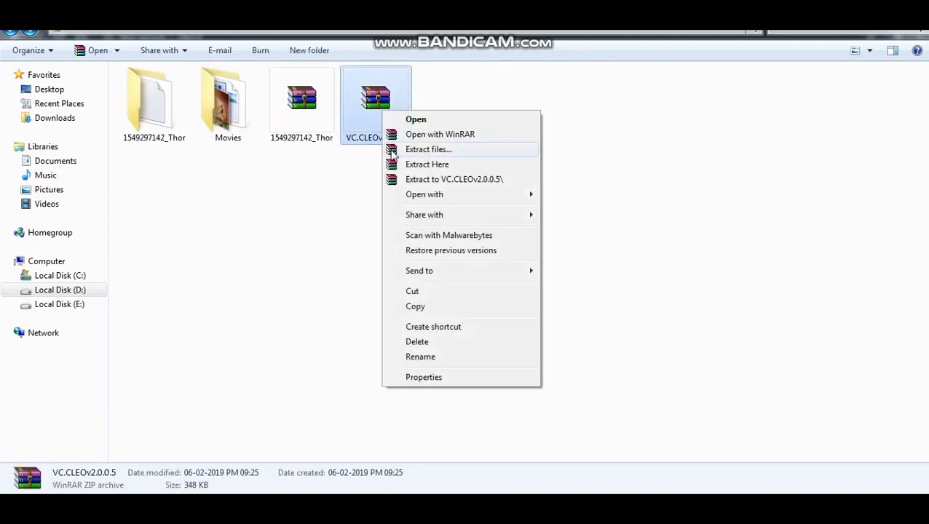
left_click(405, 164)
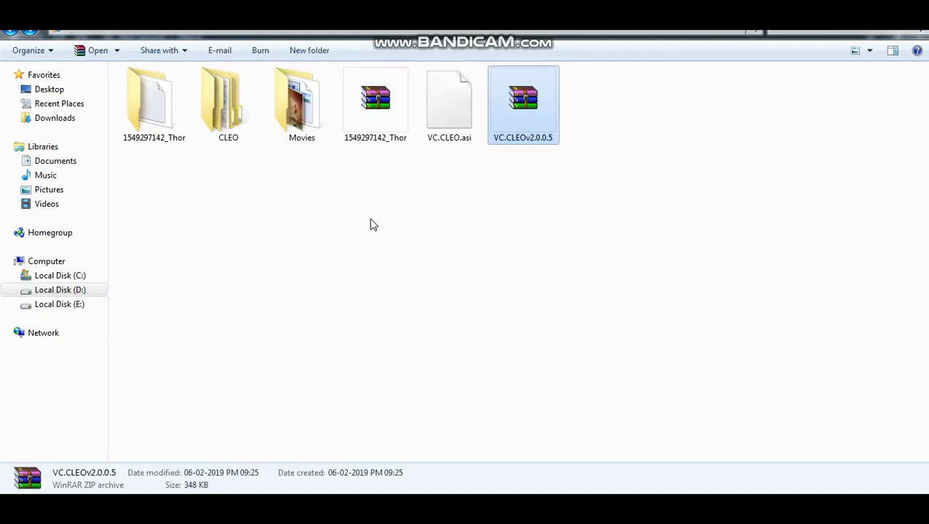
Move the extracted CLEO folder and VC.CLEO.asi file from Downloads into the GTA Vice City game folder.
left_click(228, 105)
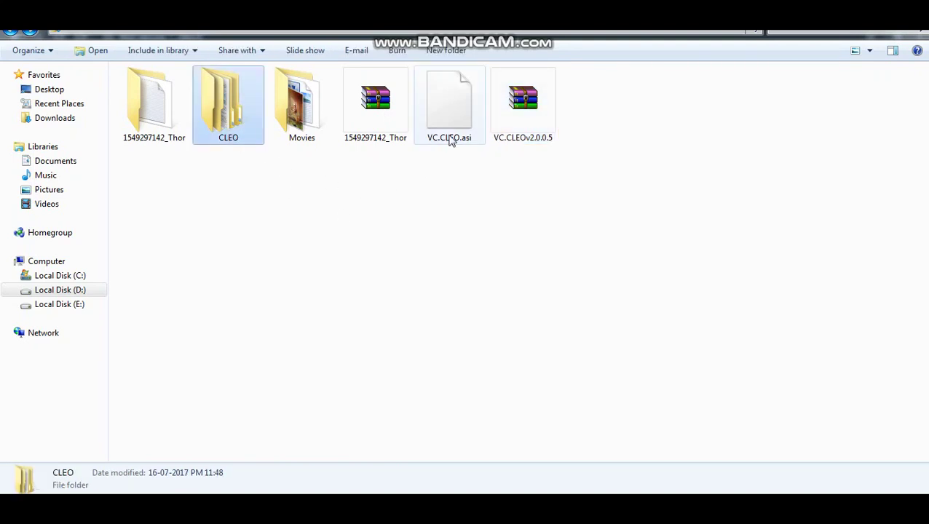
left_click(450, 140, "ctrl")
right_click(451, 139)
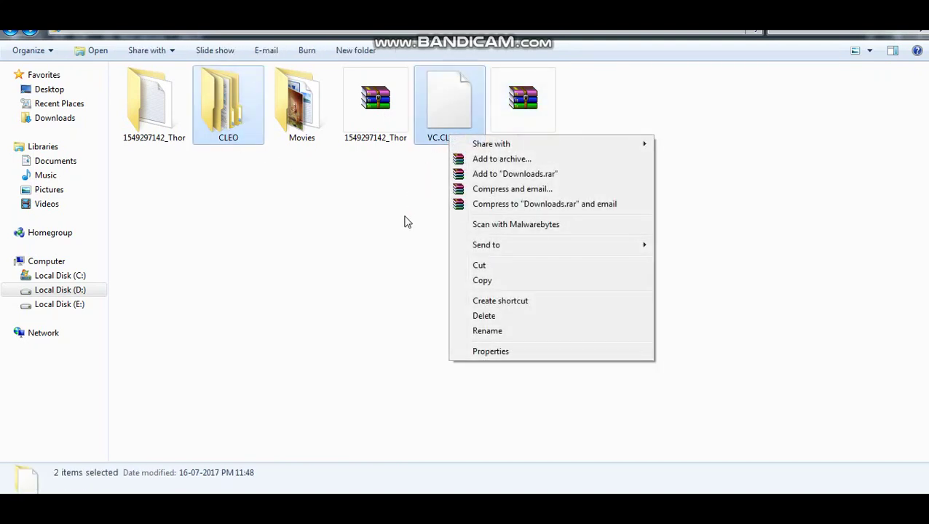
left_click(479, 268)
left_click(481, 271)
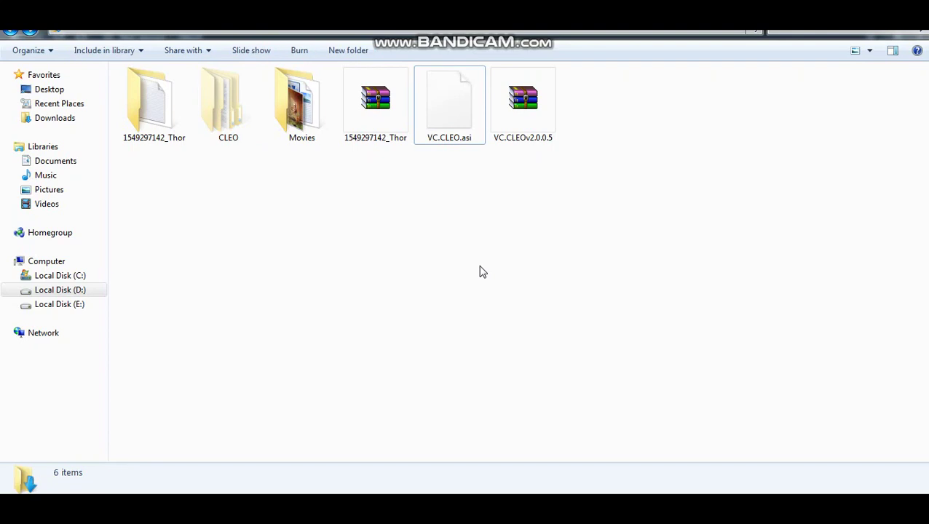
key("BackSpace")
right_click(333, 346)
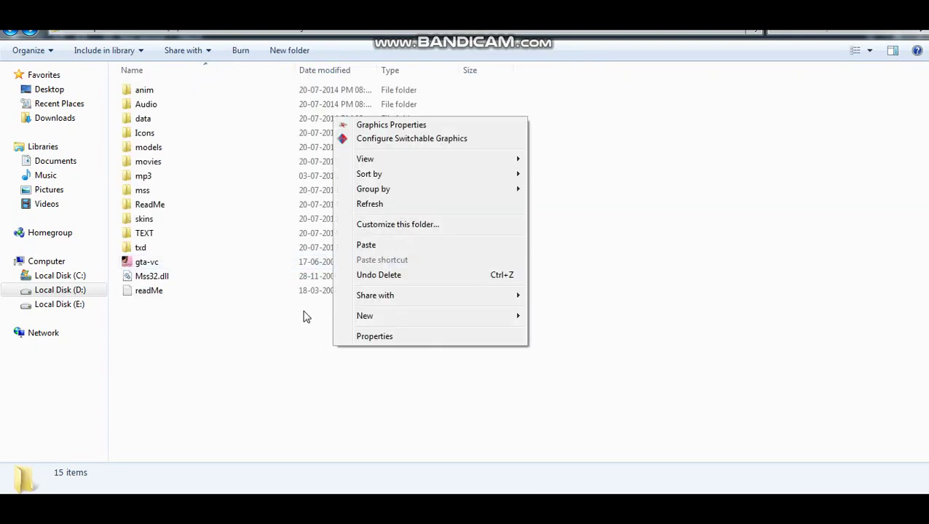
left_click(367, 245)
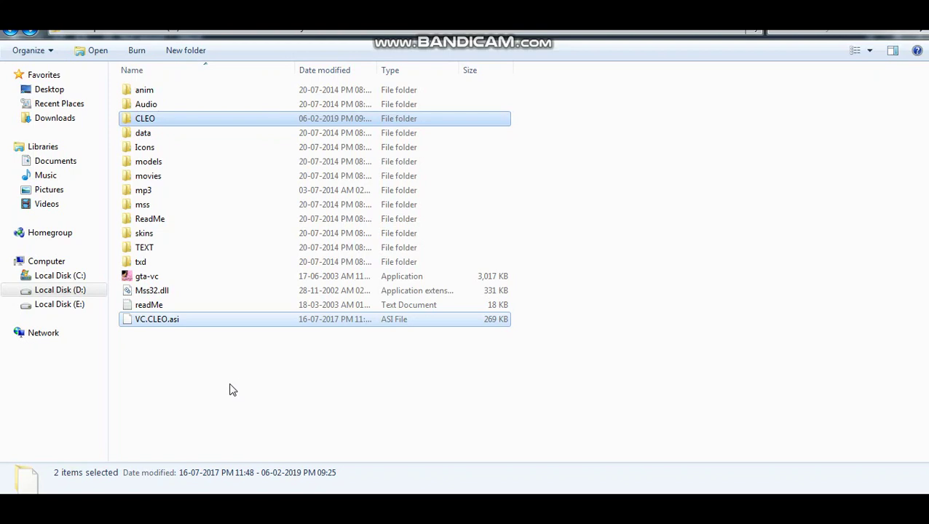
left_click(229, 391)
left_click(153, 121)
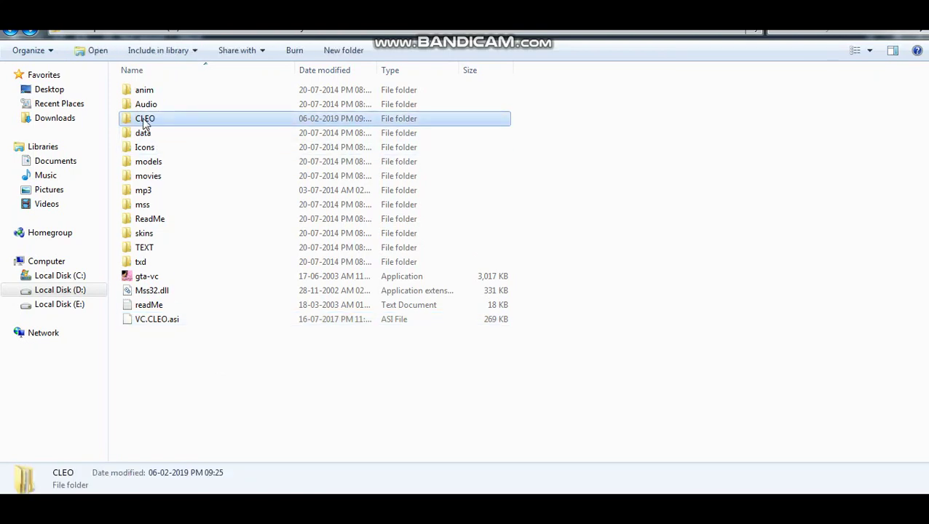
left_click(71, 122)
double_click(173, 130)
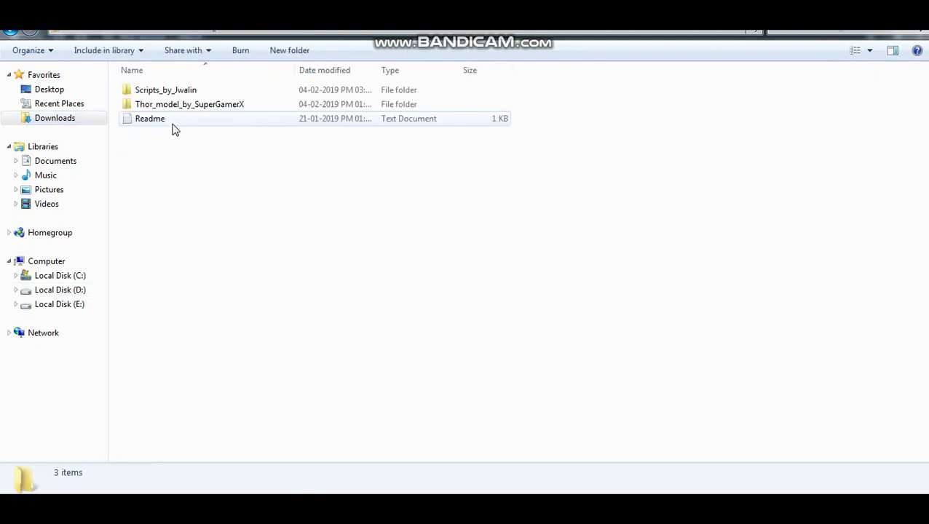
double_click(166, 93)
left_click_drag(169, 154, 150, 93)
right_click(150, 92)
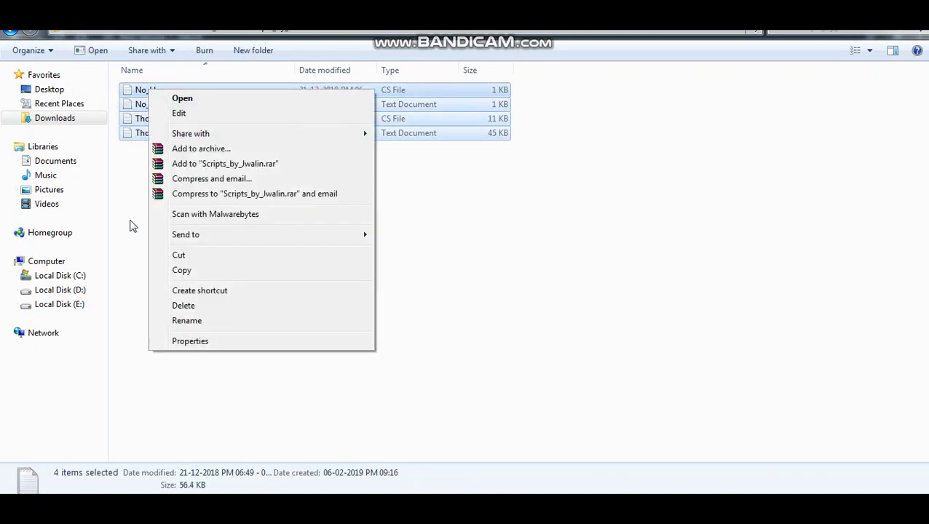
left_click(201, 255)
Paste the four cut script files into the CLEO folder of the GTA Vice City game directory.
key("BackSpace")
key("BackSpace")
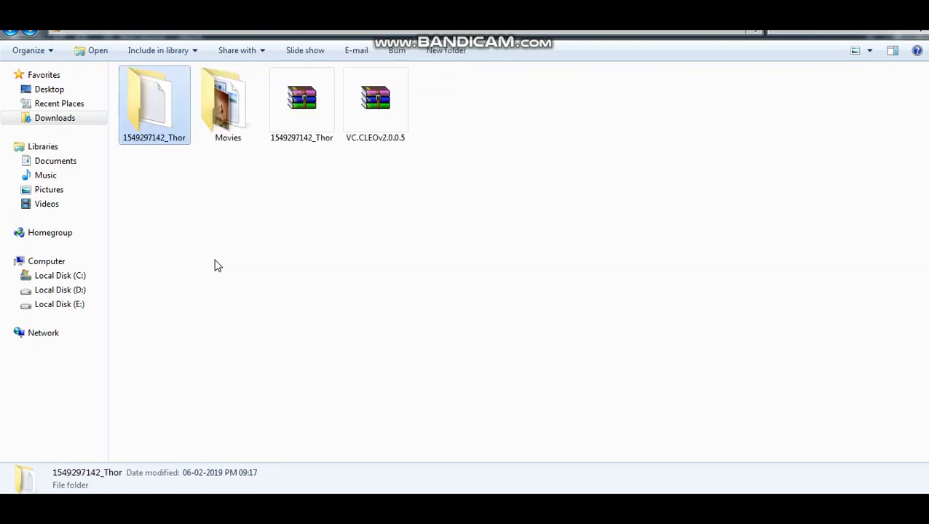
key("BackSpace")
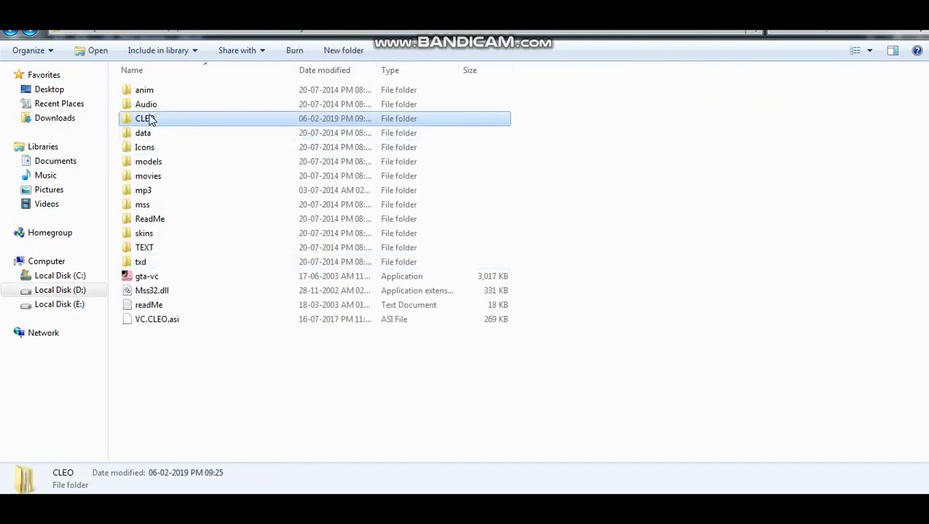
double_click(150, 120)
right_click(183, 127)
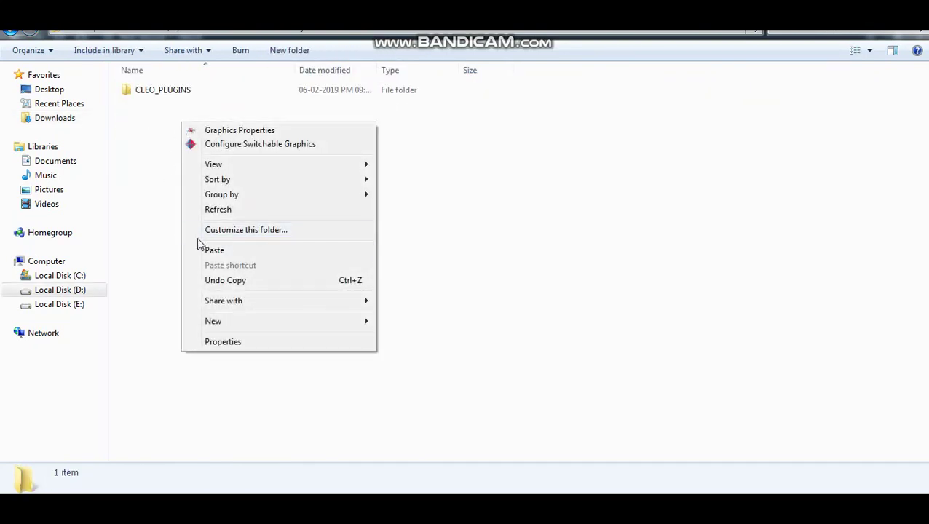
left_click(199, 247)
left_click(205, 255)
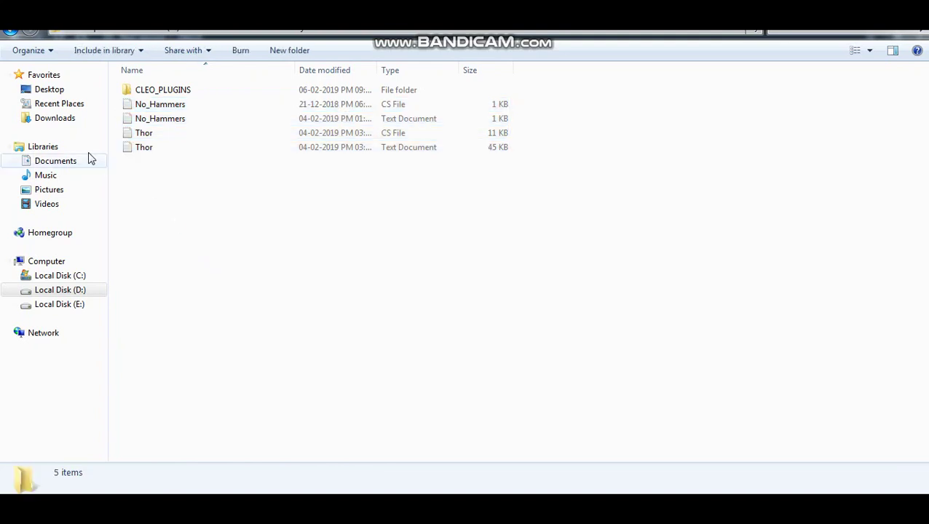
Download the Thor's Hammer mod archive for Vice City from GTAinside and switch to the Downloads folder.
left_click(67, 119)
key("BackSpace")
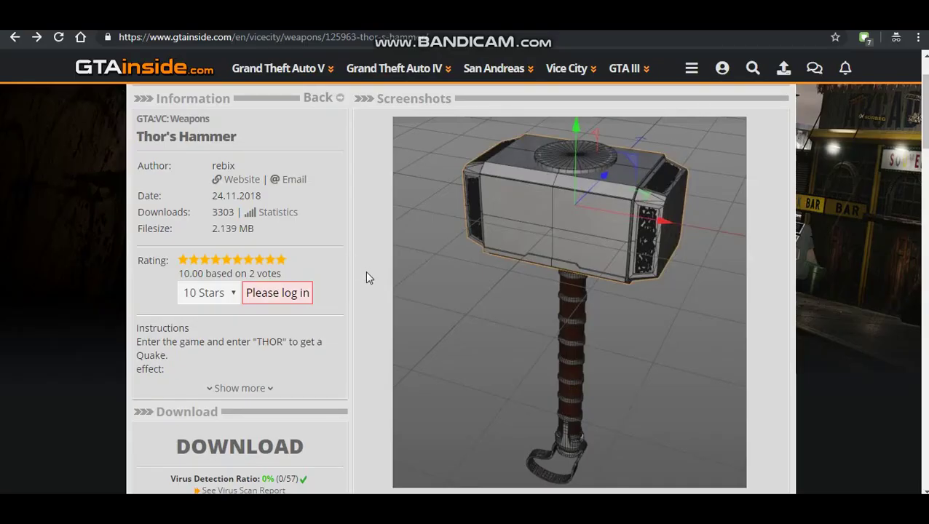
left_click(300, 444)
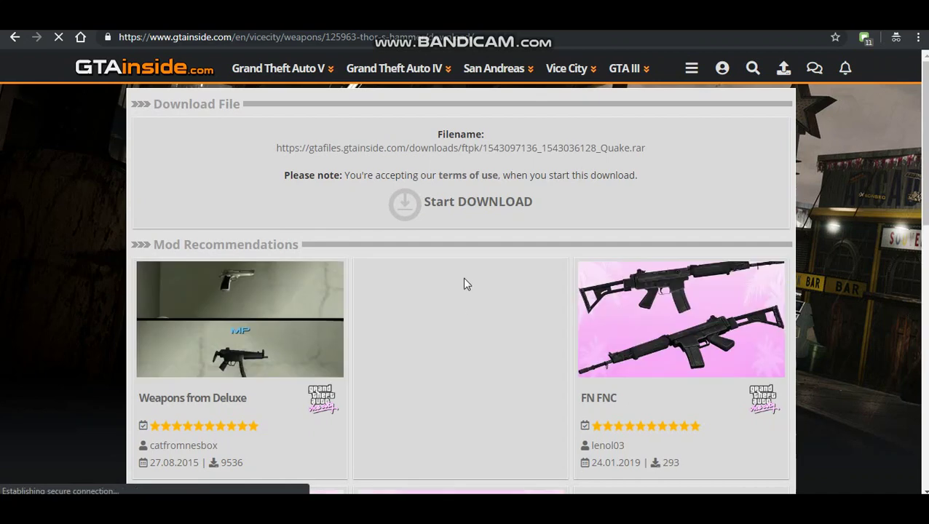
left_click(494, 200)
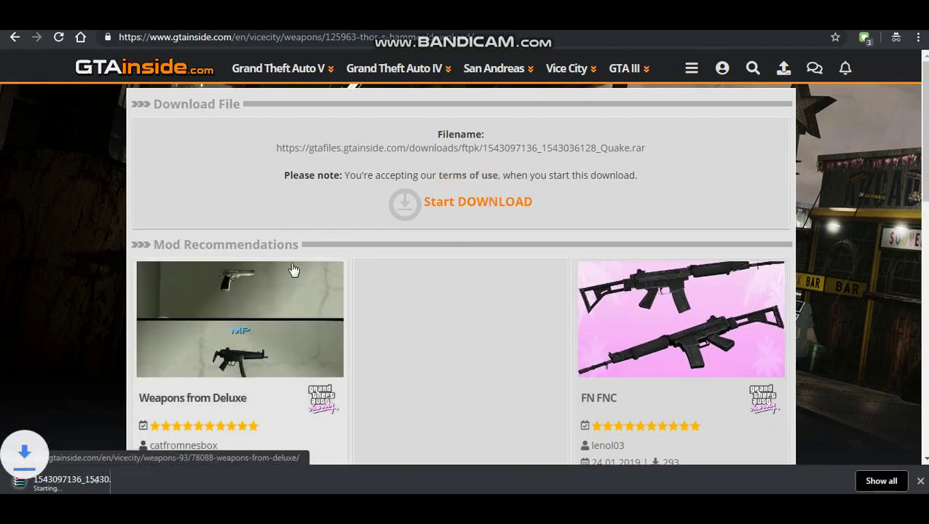
left_click(110, 508)
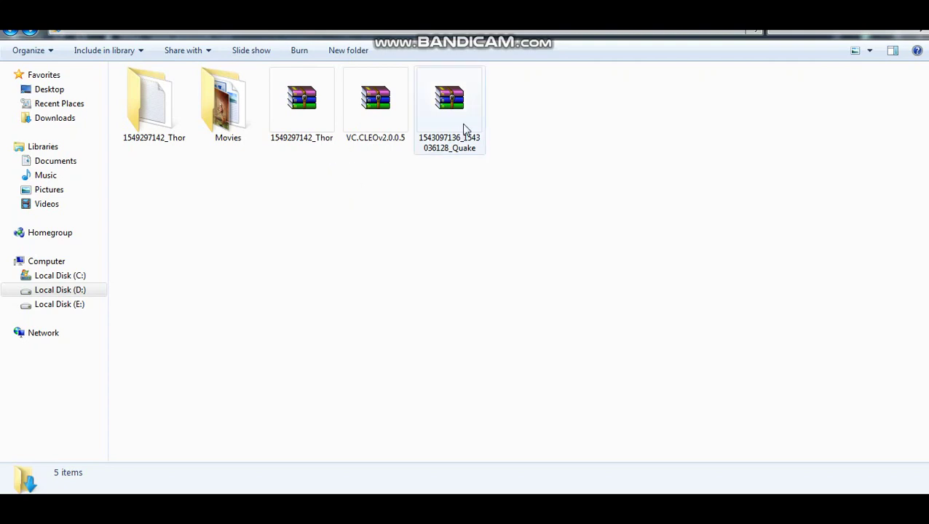
left_click(464, 129)
right_click(466, 128)
left_click(483, 133)
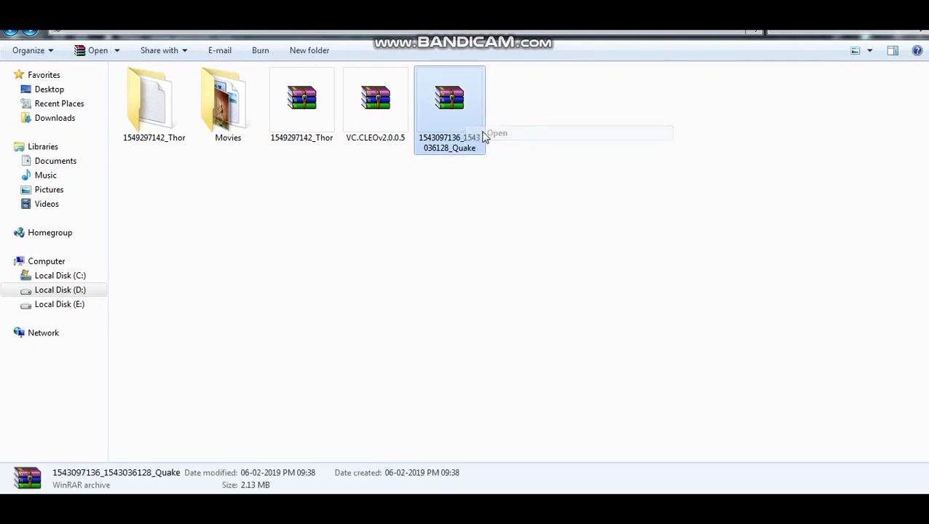
left_click(695, 47)
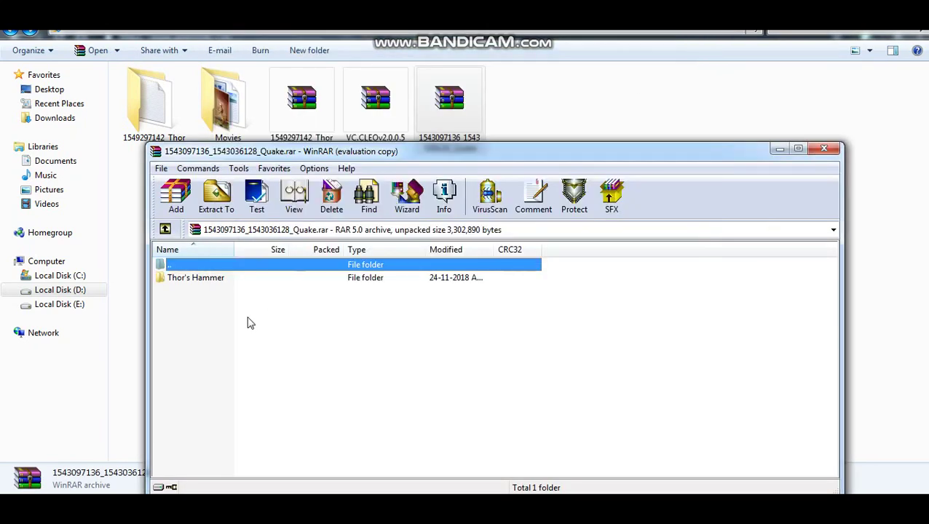
double_click(222, 280)
left_click(217, 280)
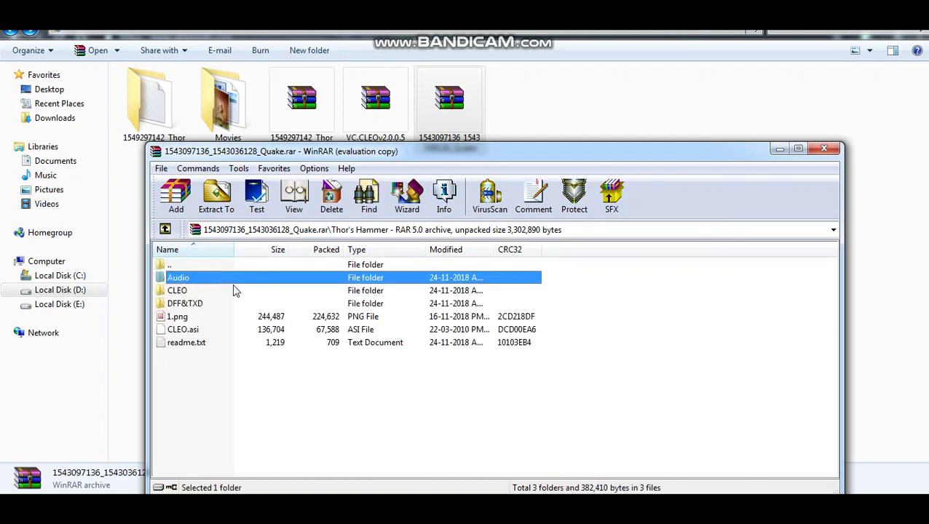
left_click(193, 308, "ctrl")
right_click(193, 308)
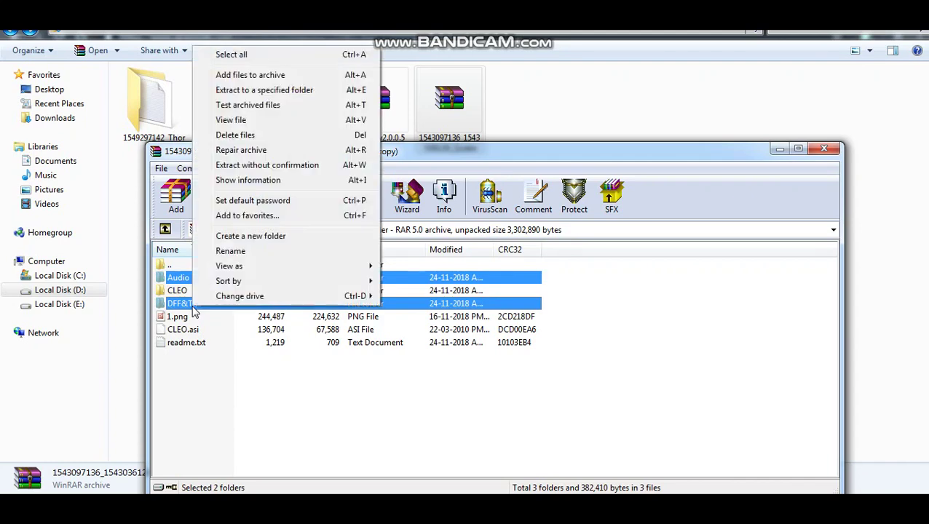
left_click(309, 166)
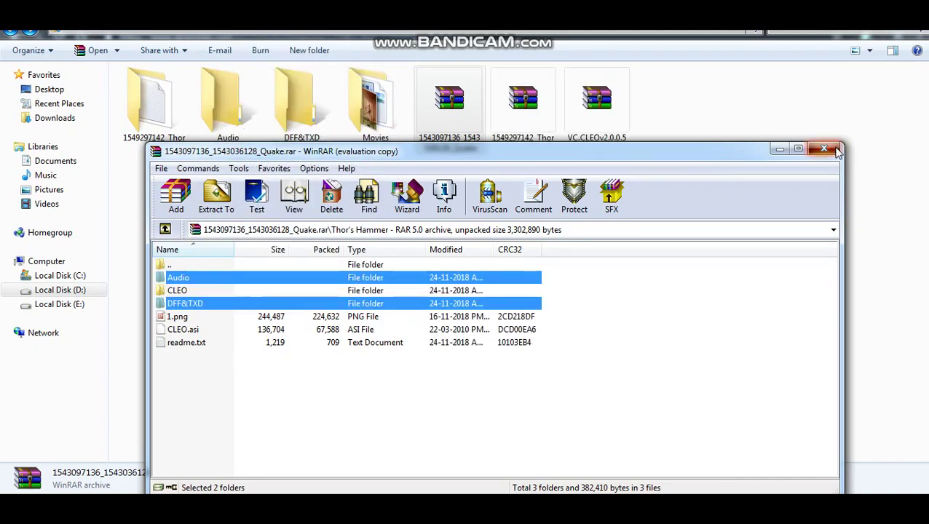
left_click(834, 151)
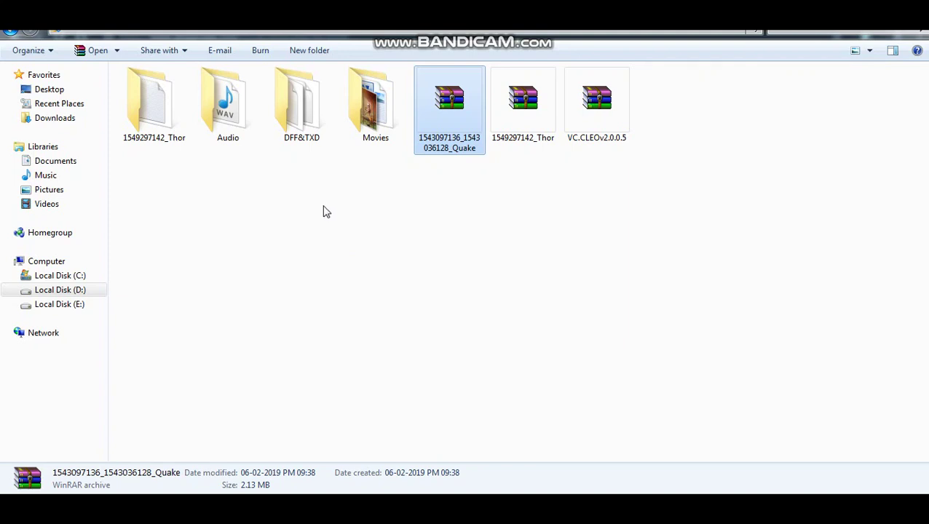
Move the cok4_2 sound file from the extracted Audio folder into the game's Audio folder, replacing the existing file.
double_click(234, 120)
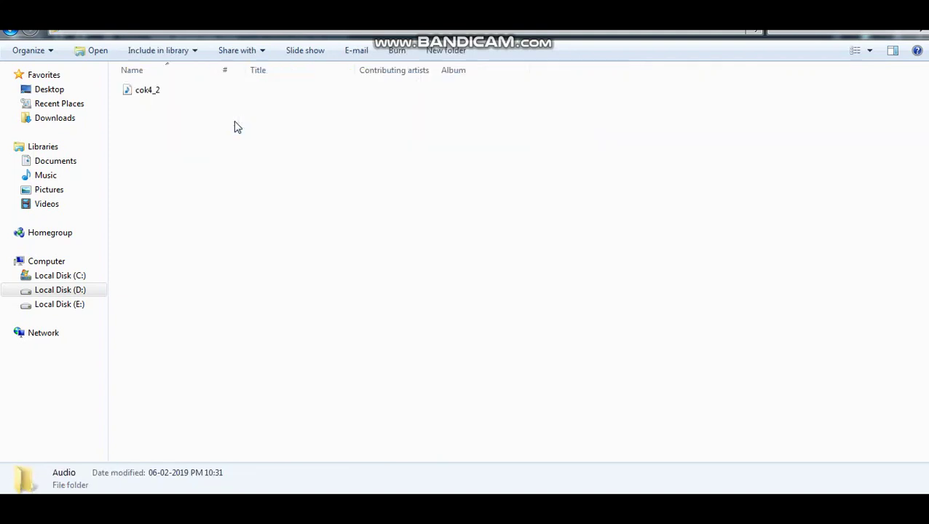
left_click(148, 92)
right_click(147, 92)
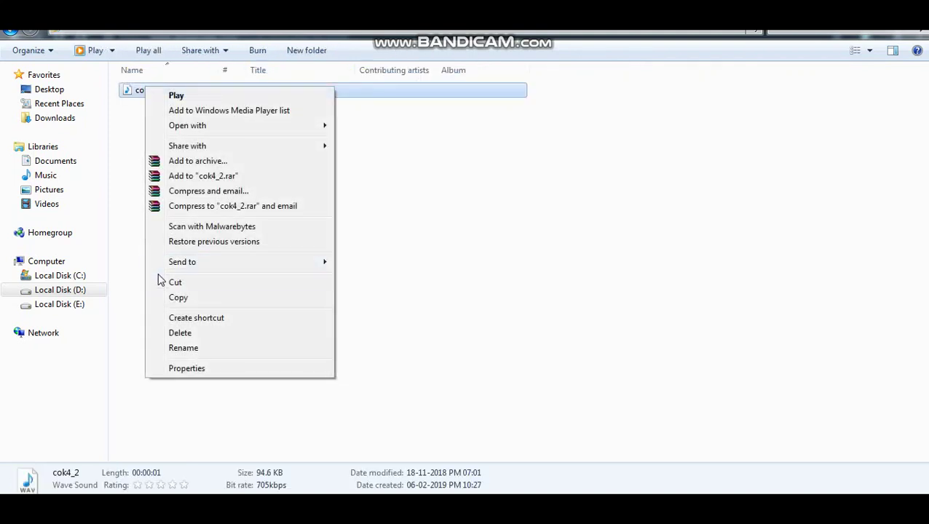
left_click(162, 281)
left_click(255, 280)
key("BackSpace")
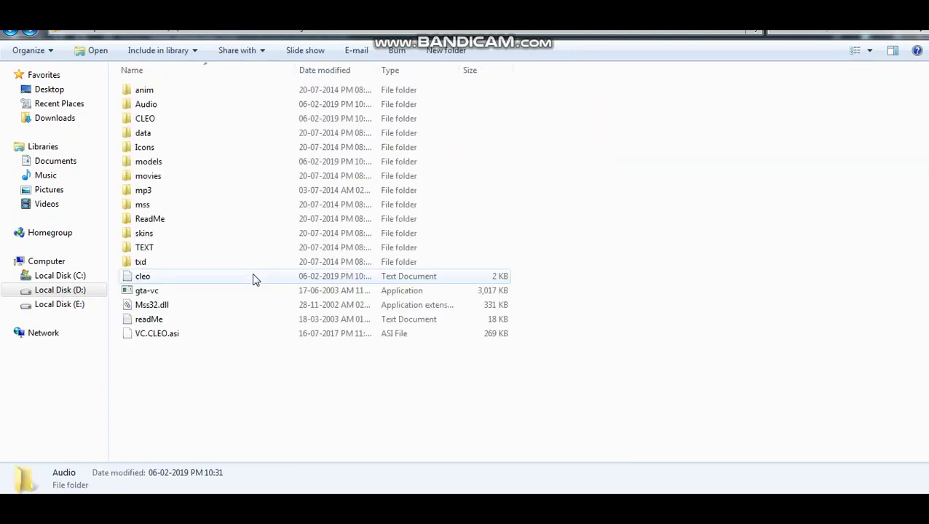
double_click(187, 107)
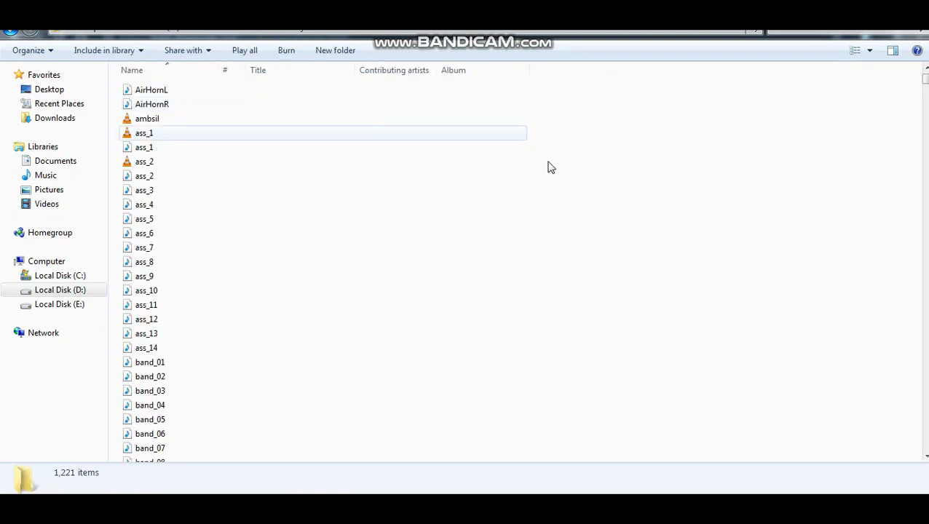
right_click(627, 165)
left_click(639, 291)
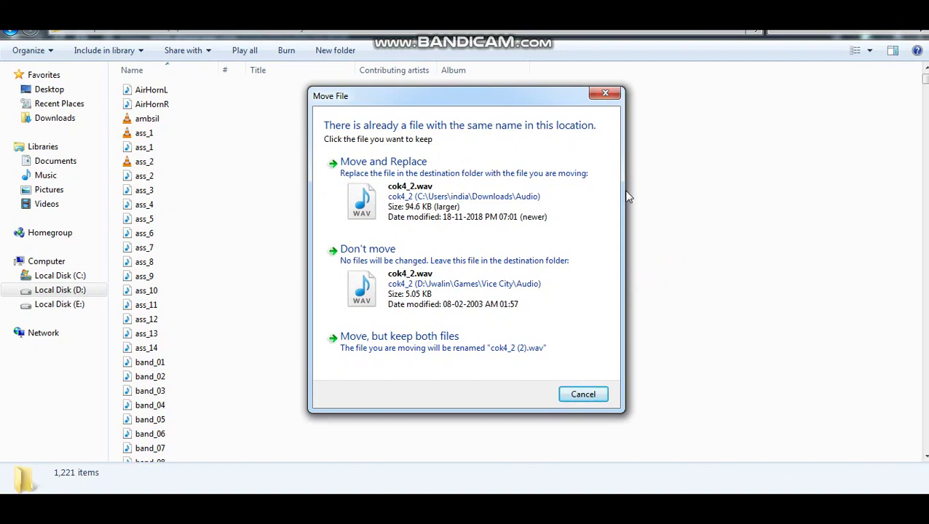
left_click(541, 189)
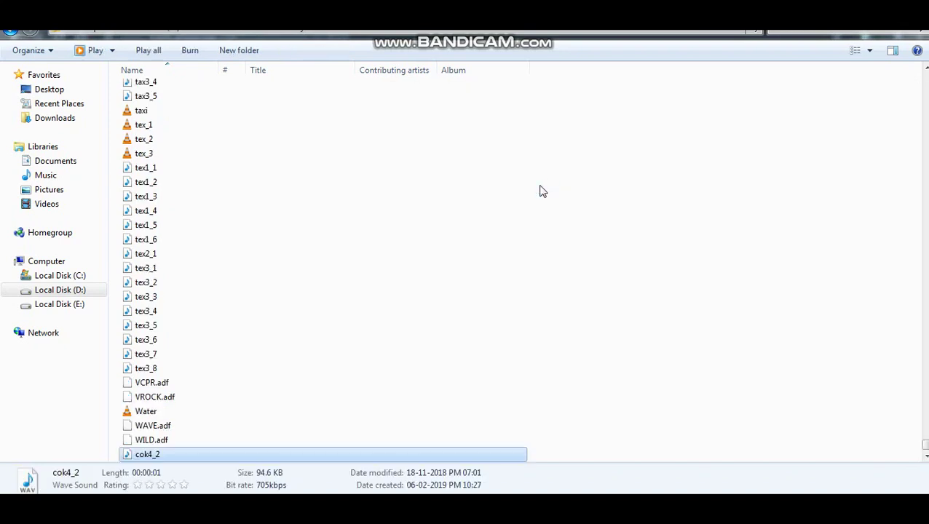
Download TXD Workshop from GTAGarage and extract the TXDWS.2018_01 archive into its own folder in Downloads.
left_click(75, 118)
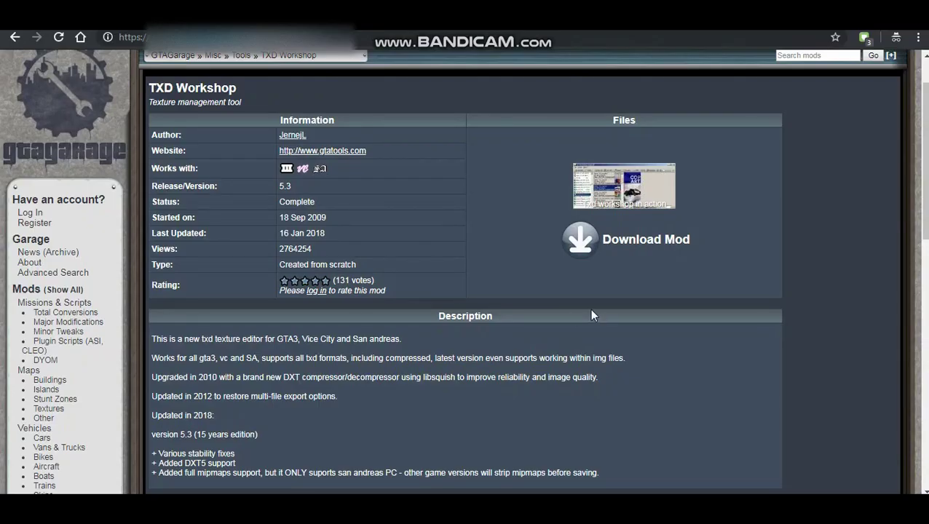
left_click(610, 250)
left_click(748, 222)
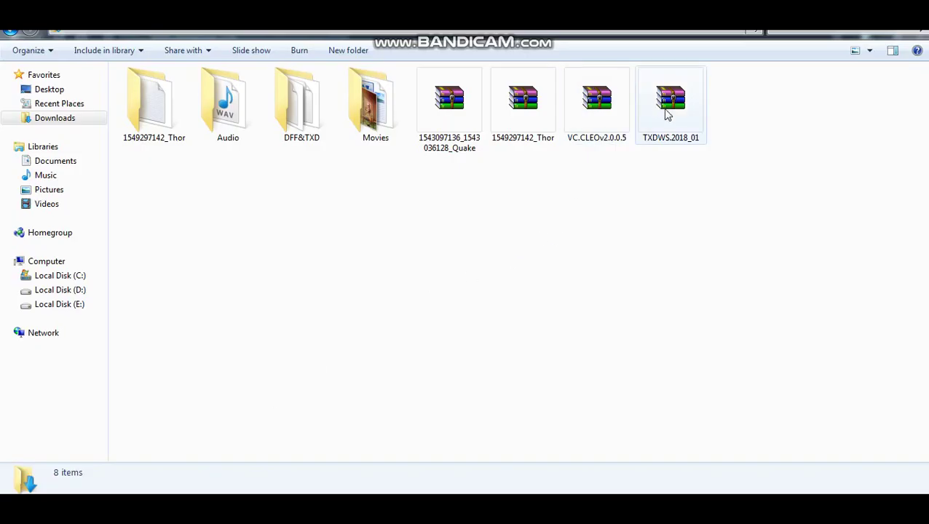
left_click(668, 113)
right_click(667, 109)
left_click(685, 177)
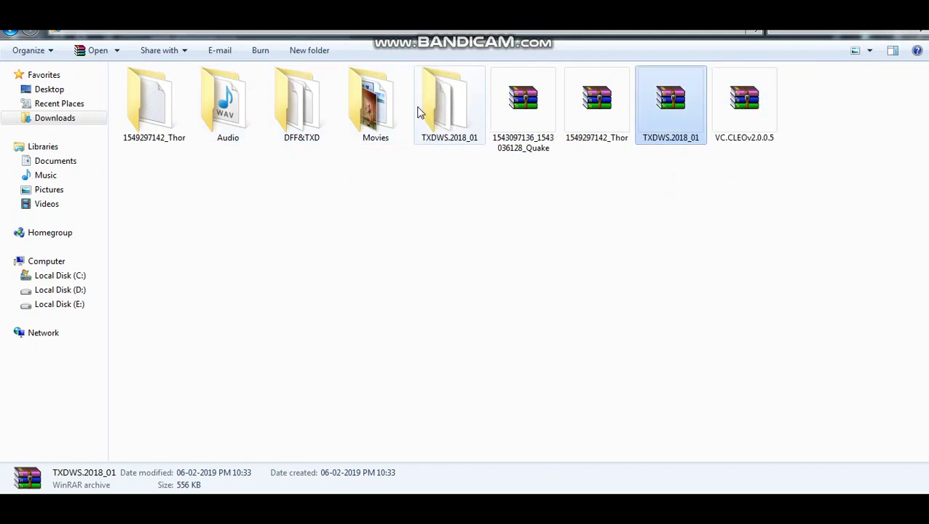
Launch txdworkshop from the extracted TXDWS.2018_01 folder and open the gta3 image archive from the game's models folder.
double_click(419, 112)
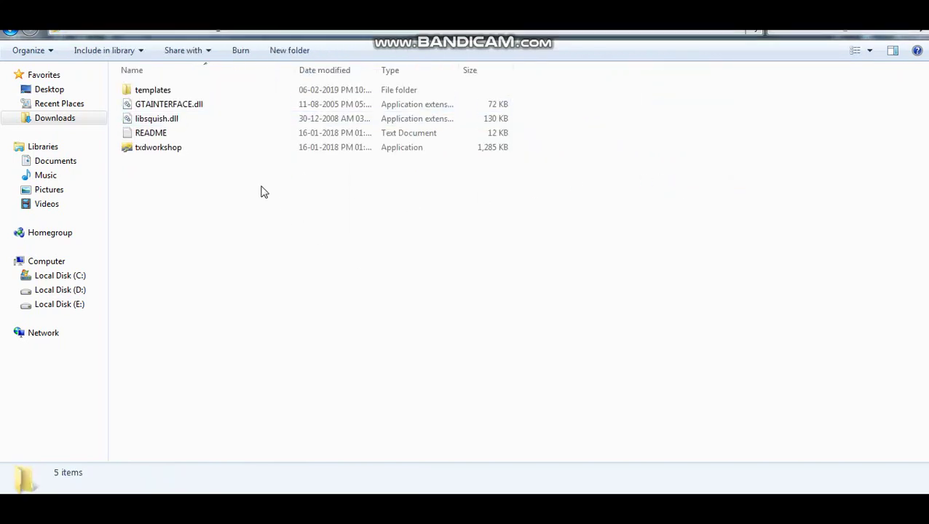
double_click(233, 147)
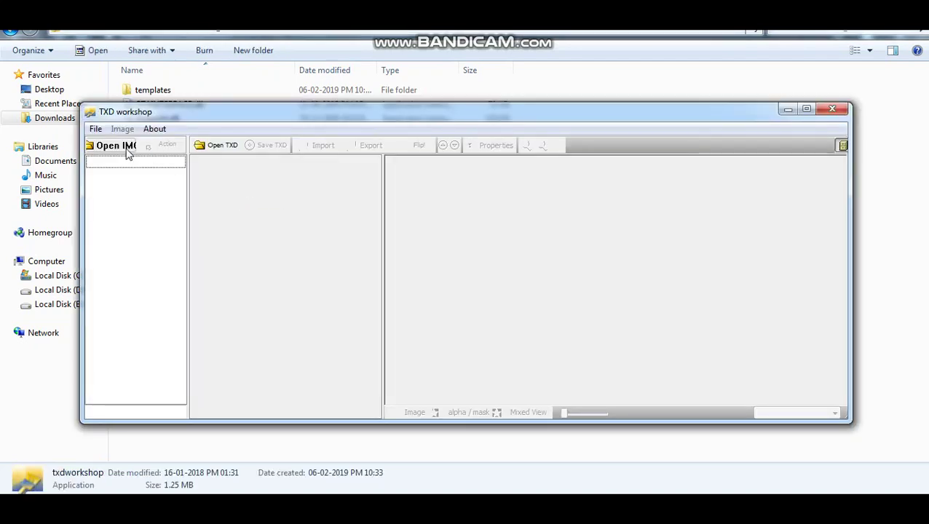
left_click(117, 146)
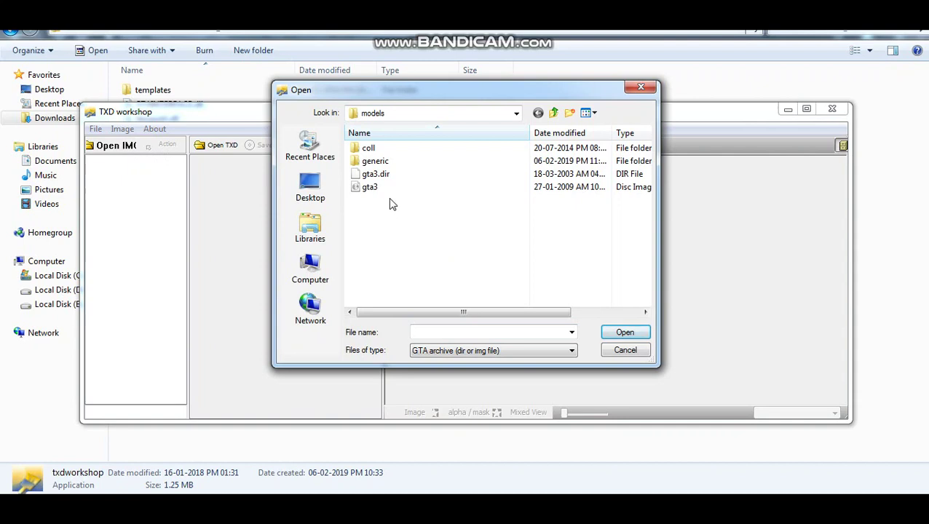
left_click(372, 188)
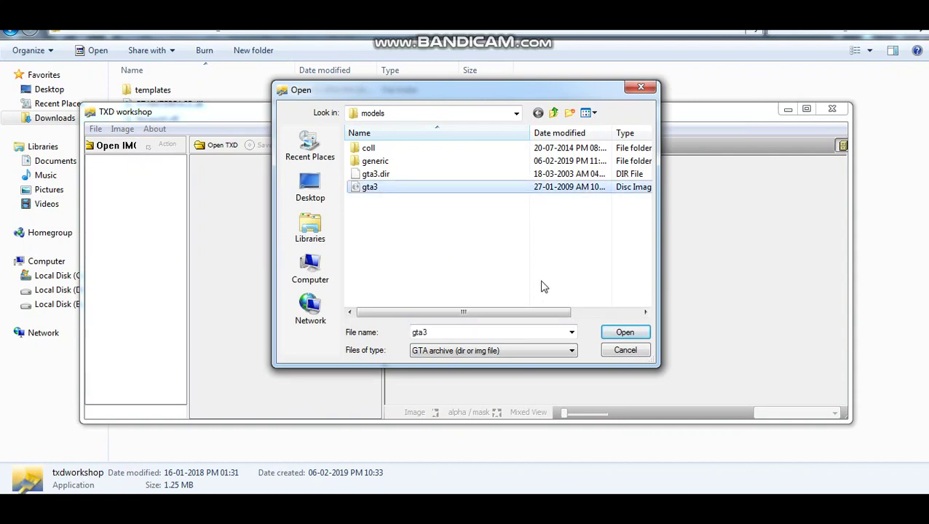
left_click(629, 333)
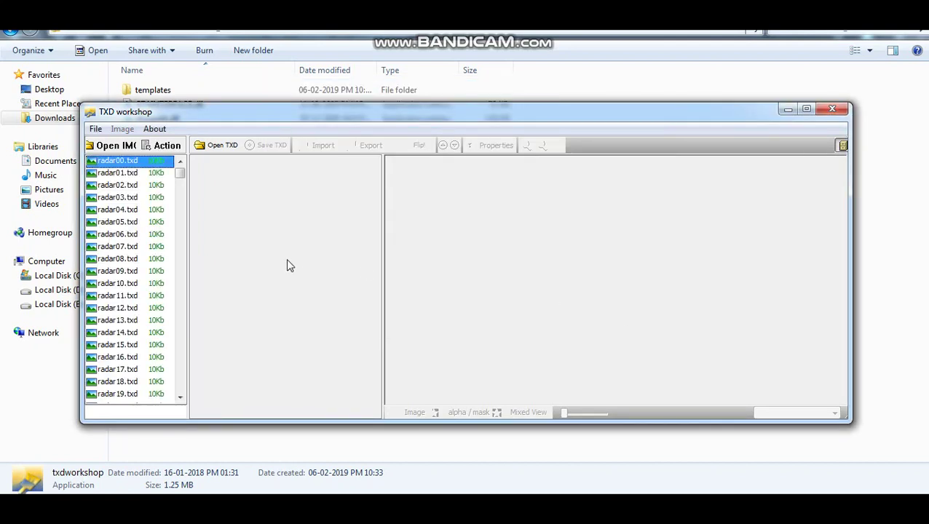
Find hammer.dff in the gta3 archive and replace it with hammer.dff from the Thor folder on the desktop.
left_click(154, 411)
type("hammer")
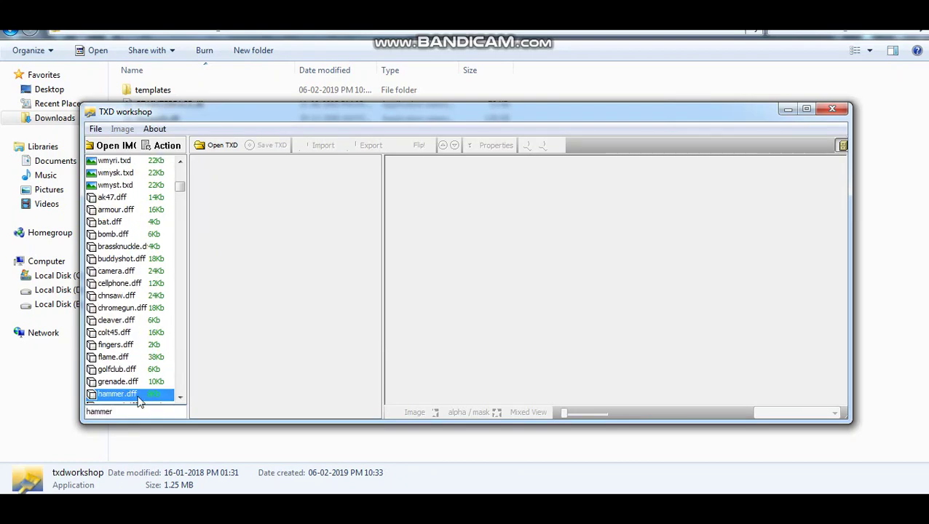
right_click(128, 399)
left_click(156, 403)
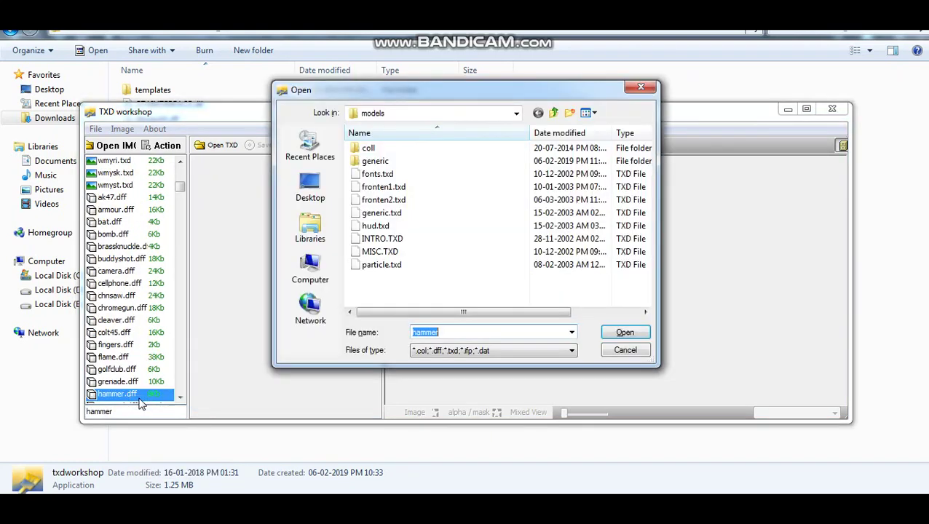
left_click(311, 183)
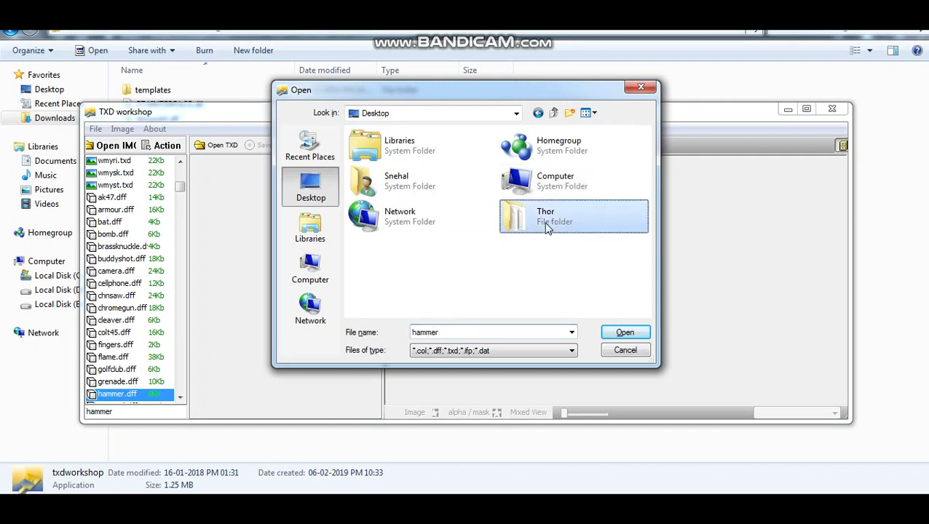
double_click(545, 224)
left_click(438, 151)
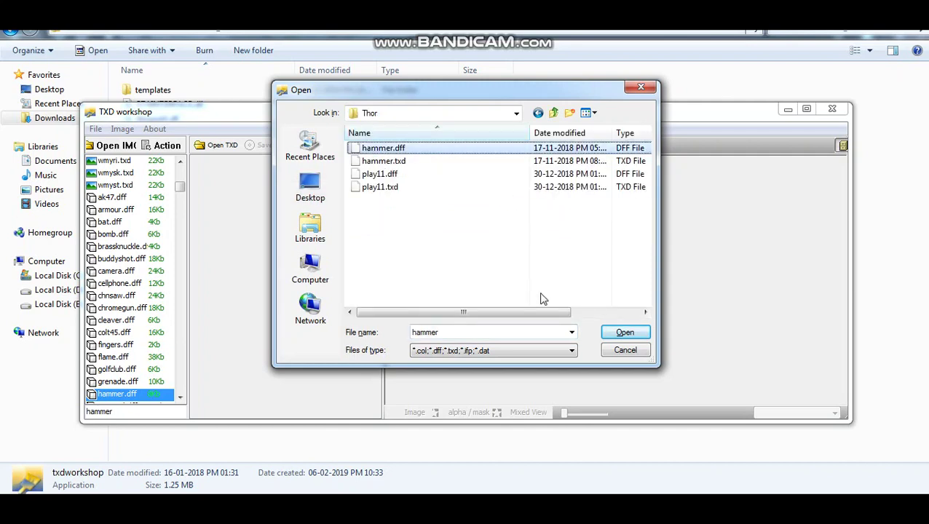
left_click(622, 333)
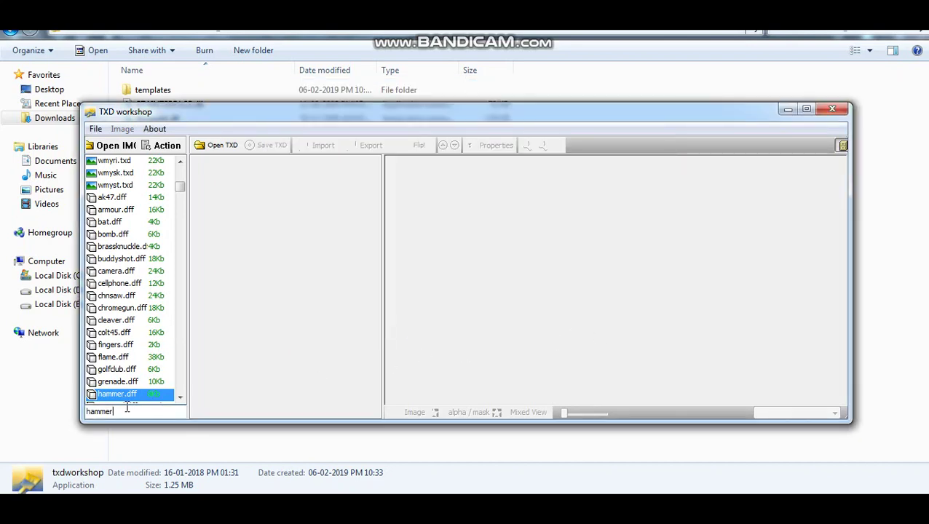
Replace hammer.txd in the gta3 archive with hammer.txd from the Thor folder, and open it to view its textures.
type(".t")
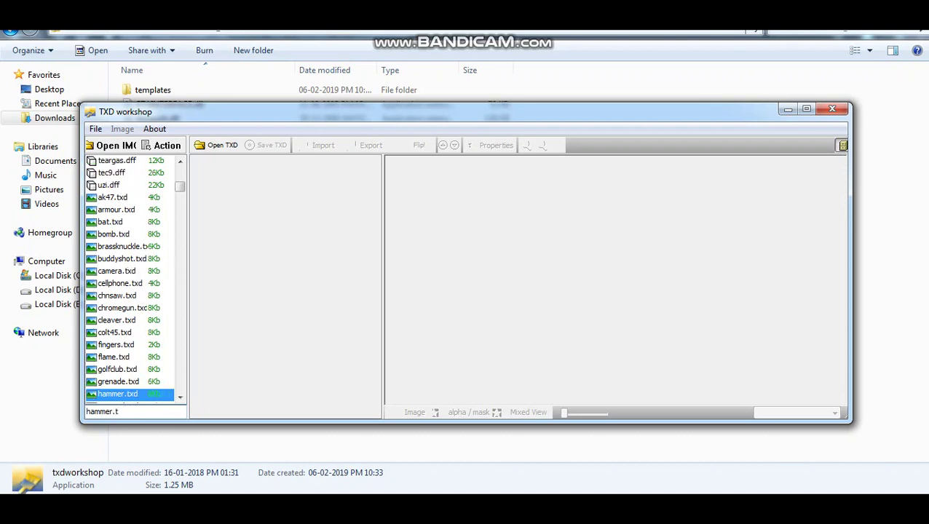
right_click(112, 399)
left_click(128, 405)
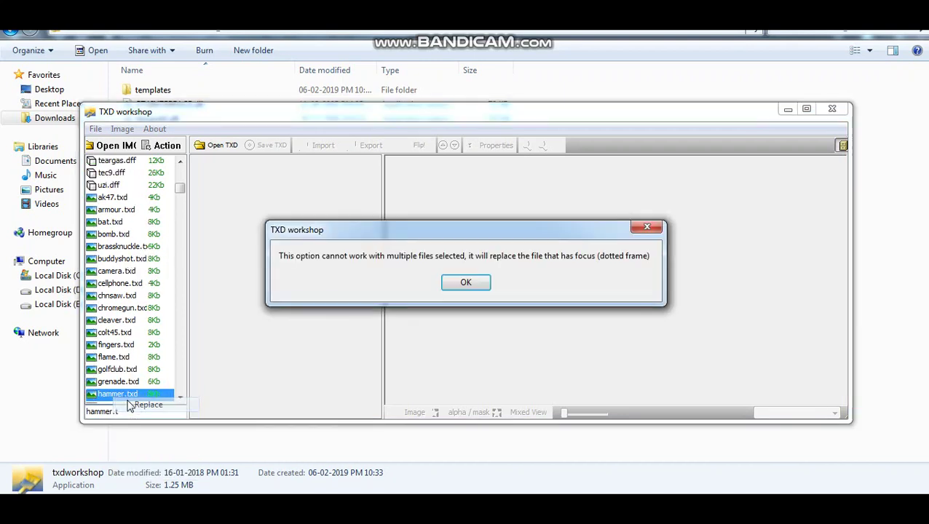
key("Return")
left_click(380, 161)
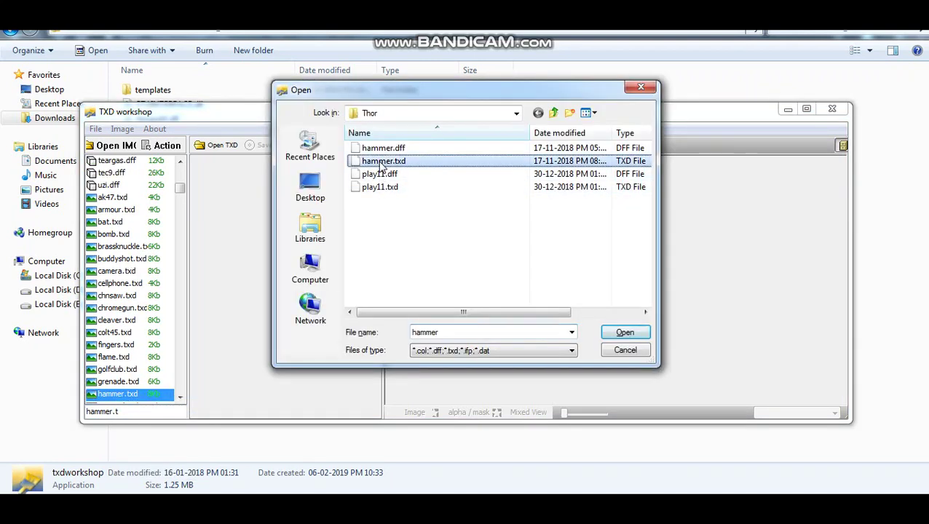
double_click(379, 166)
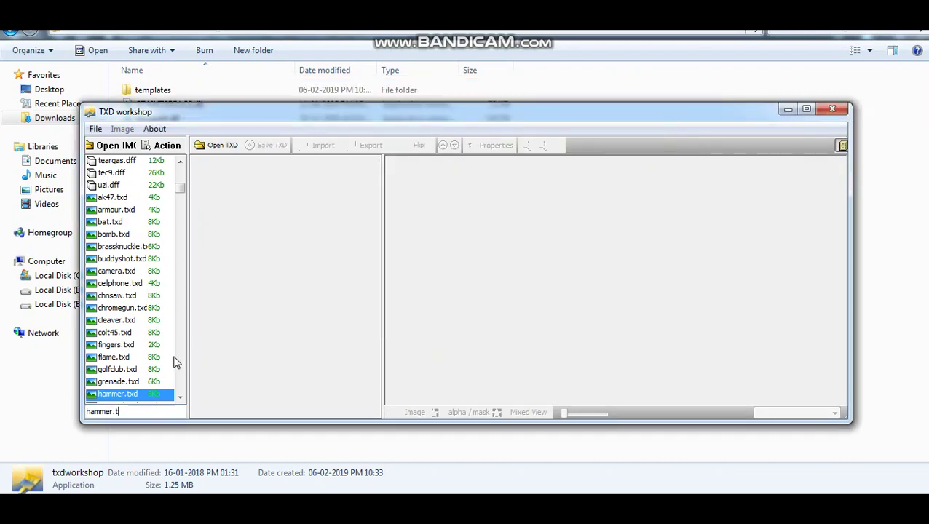
double_click(135, 397)
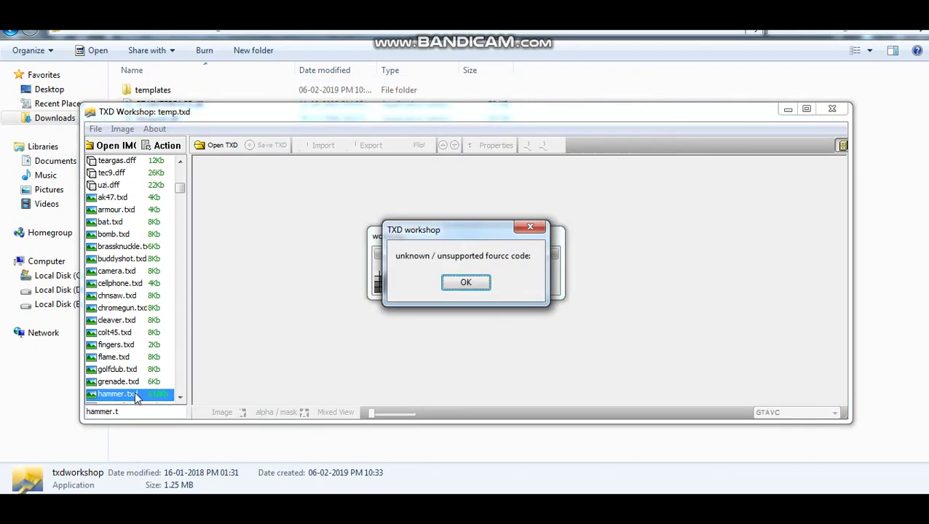
key("Return")
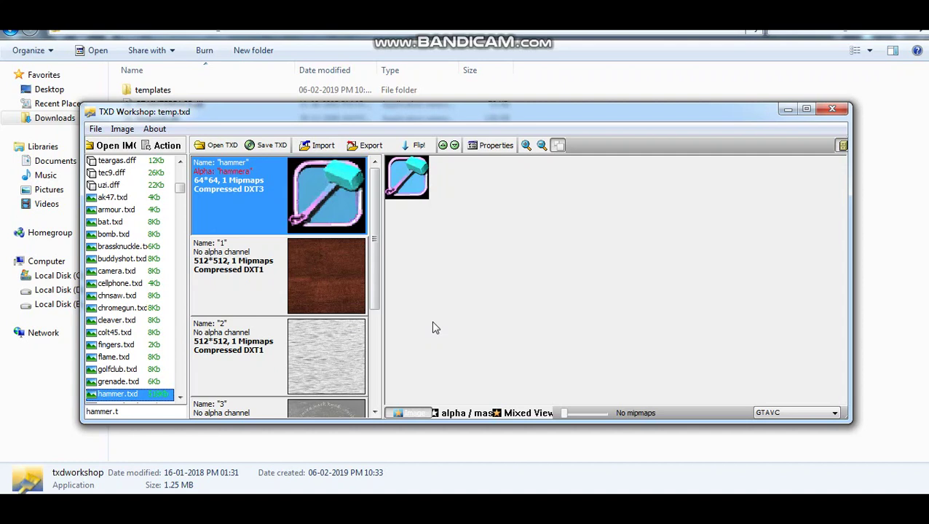
Find play11.dff in the gta3 archive and replace it with play11.dff from the Thor folder.
left_click(137, 413)
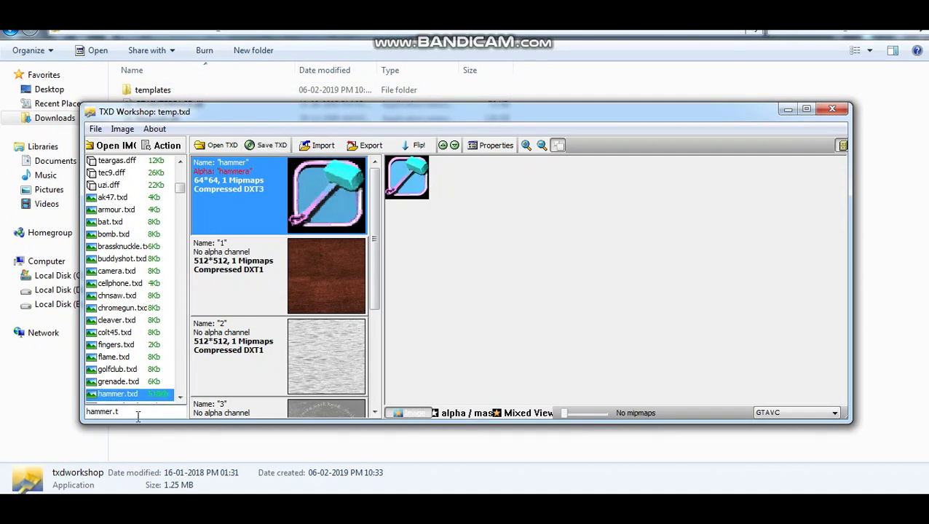
type("play1")
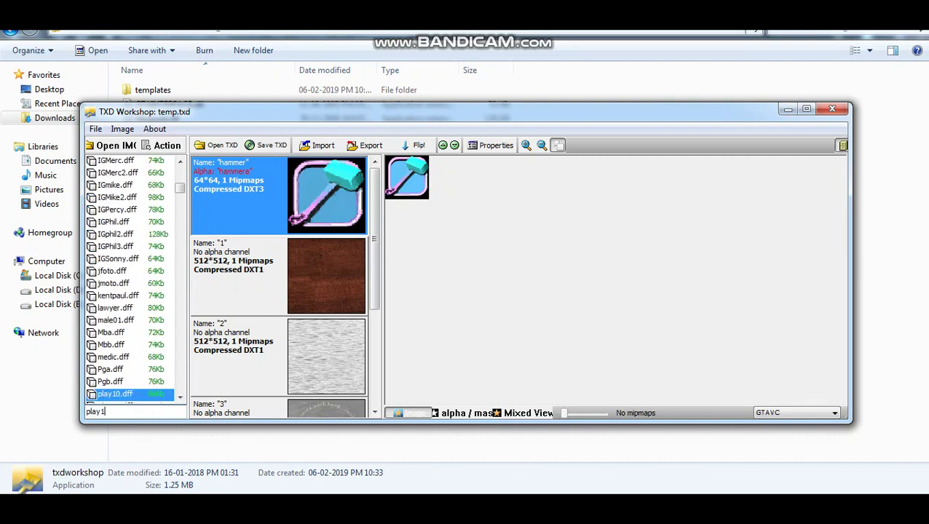
type("1")
right_click(129, 396)
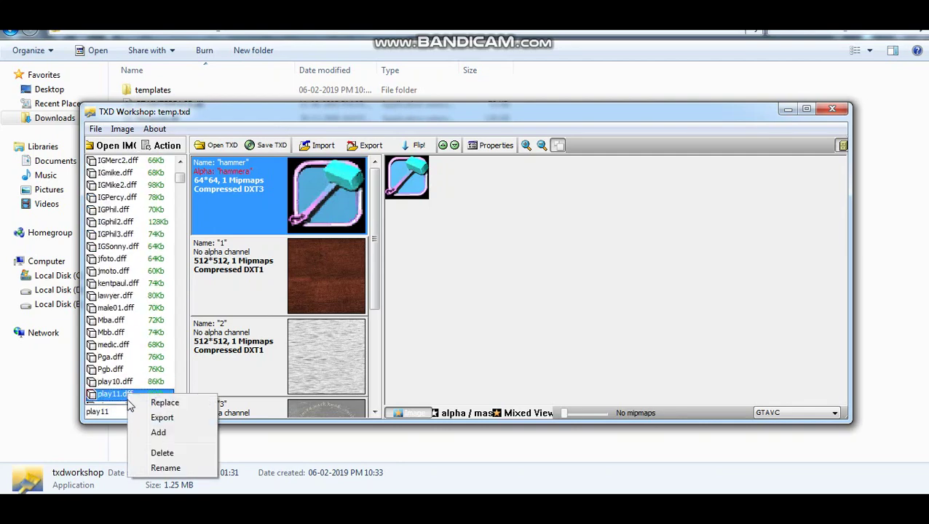
left_click(140, 403)
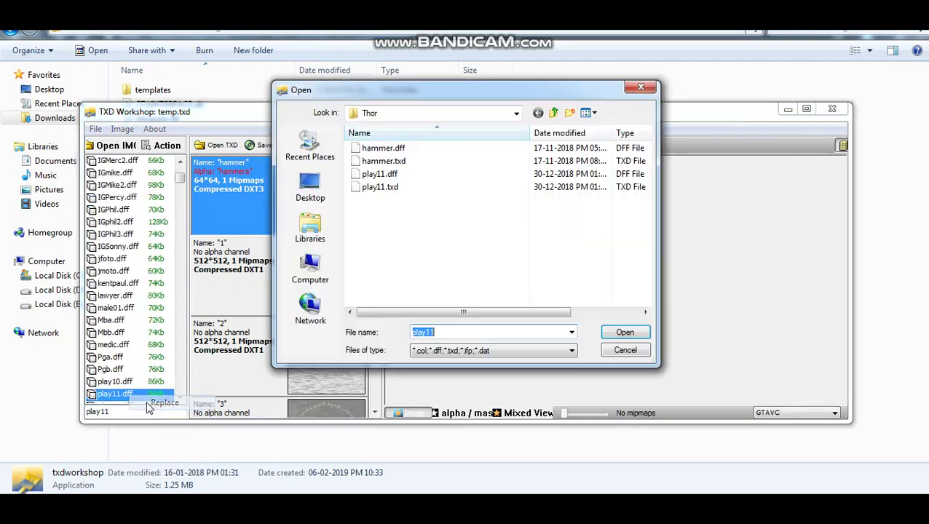
double_click(383, 187)
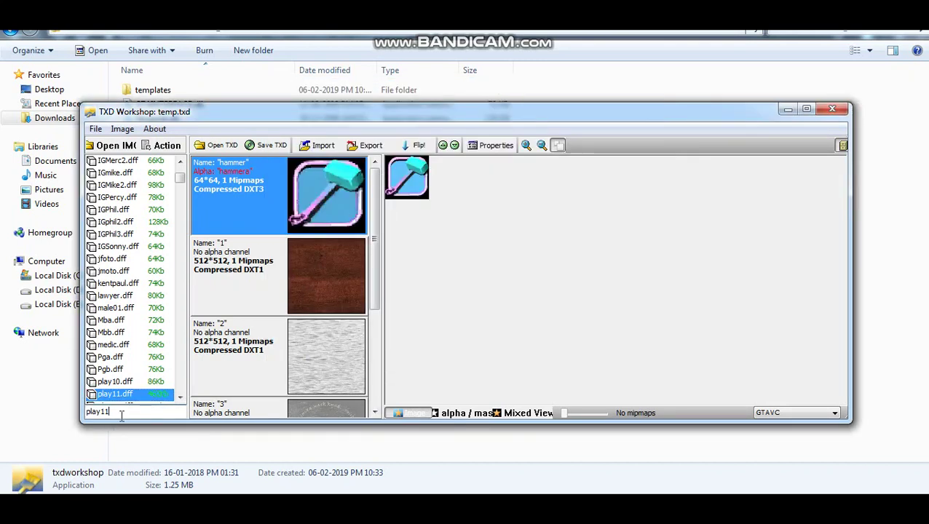
Find play11.txd in the gta3 archive and replace it with play11.txd from the Thor folder.
type("tx")
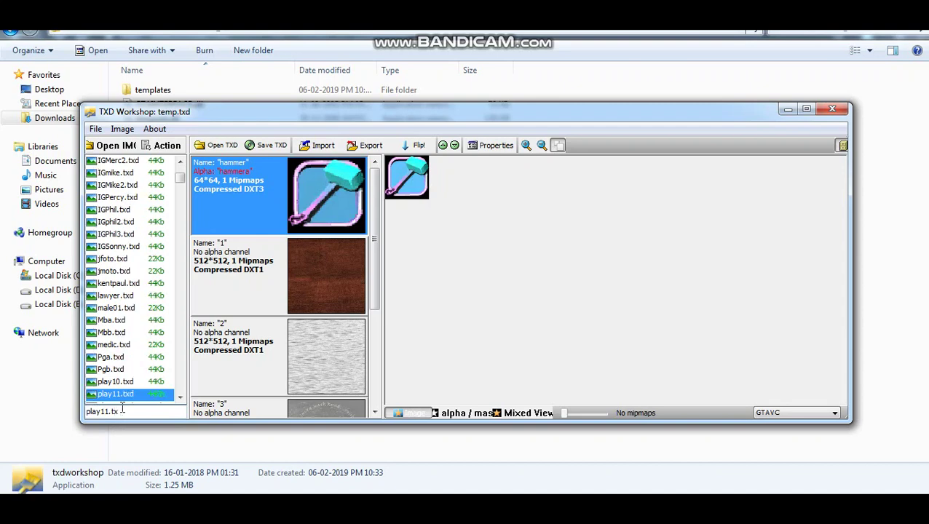
right_click(120, 399)
left_click(150, 406)
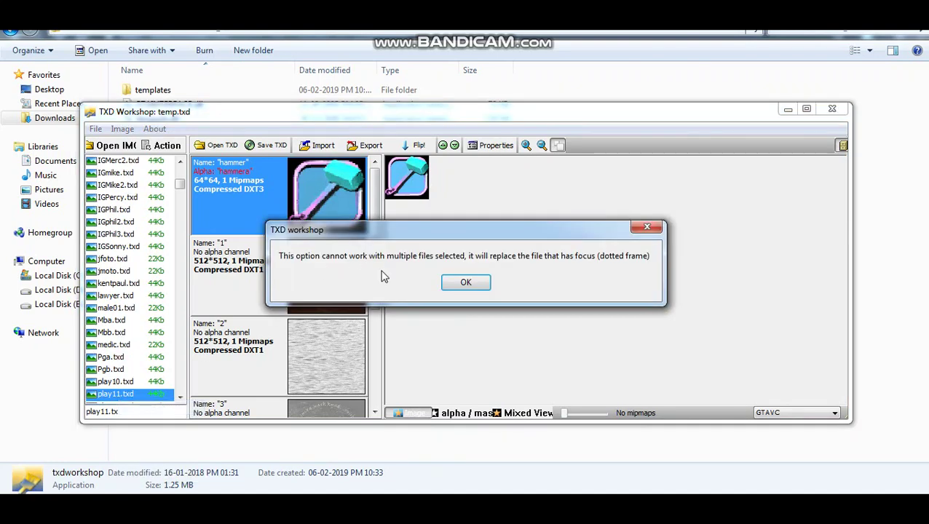
key("Return")
double_click(384, 186)
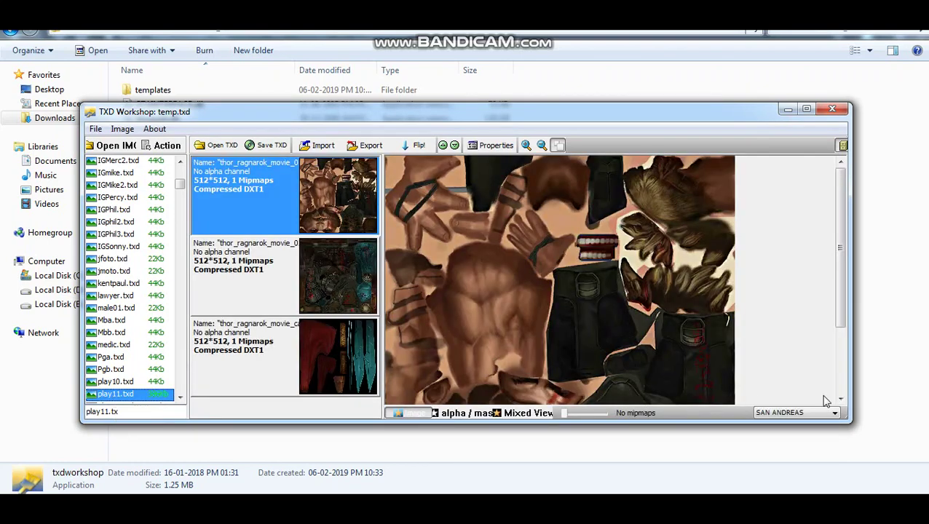
Set the game format of play11.txd to GTAVC, save the texture file, and close TXD Workshop.
left_click(801, 415)
left_click(788, 430)
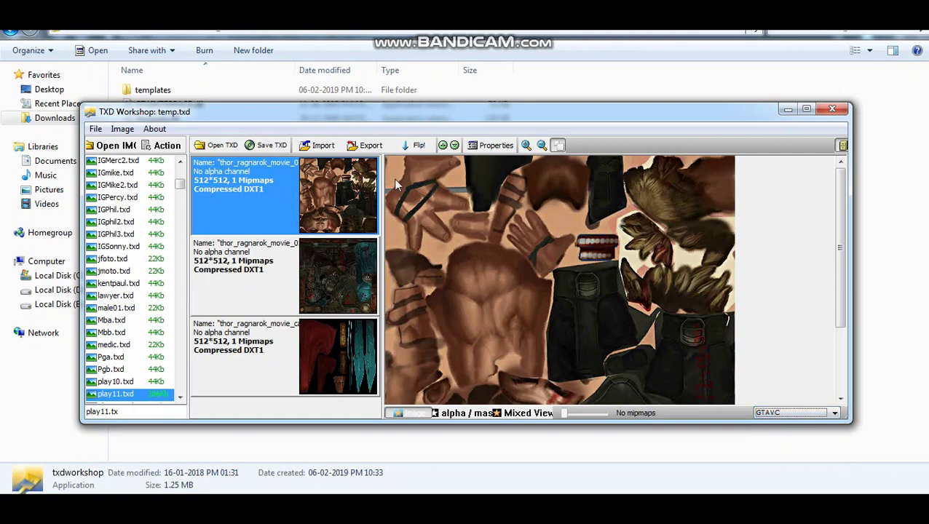
left_click(96, 129)
left_click(109, 175)
left_click(826, 115)
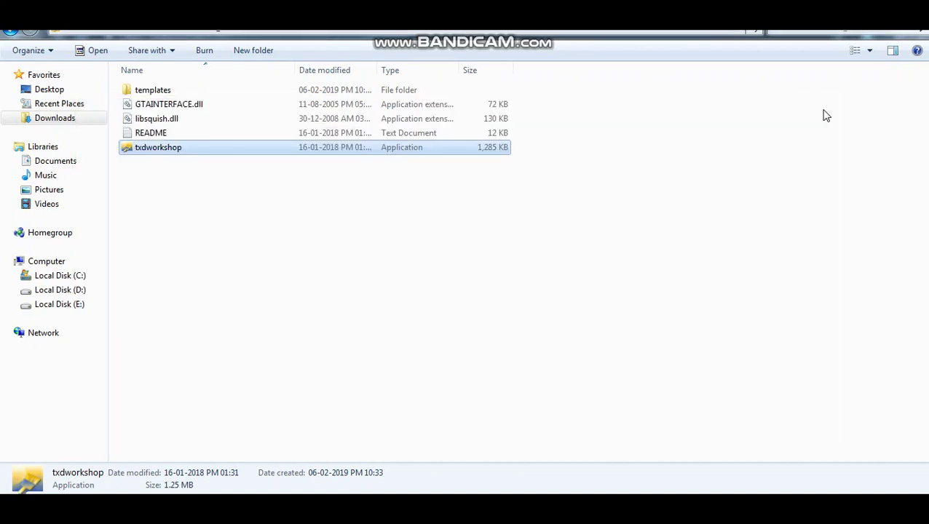
Return to the Vice City game folder and launch gta-vc to reach its main menu.
left_click(475, 313)
key("BackSpace")
key("BackSpace")
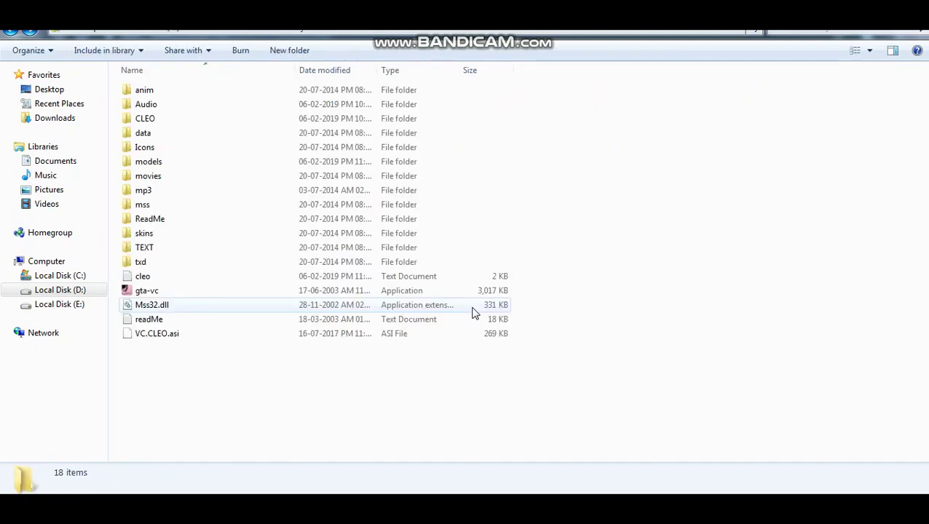
key("Up")
key("Up")
key("Up")
key("Up")
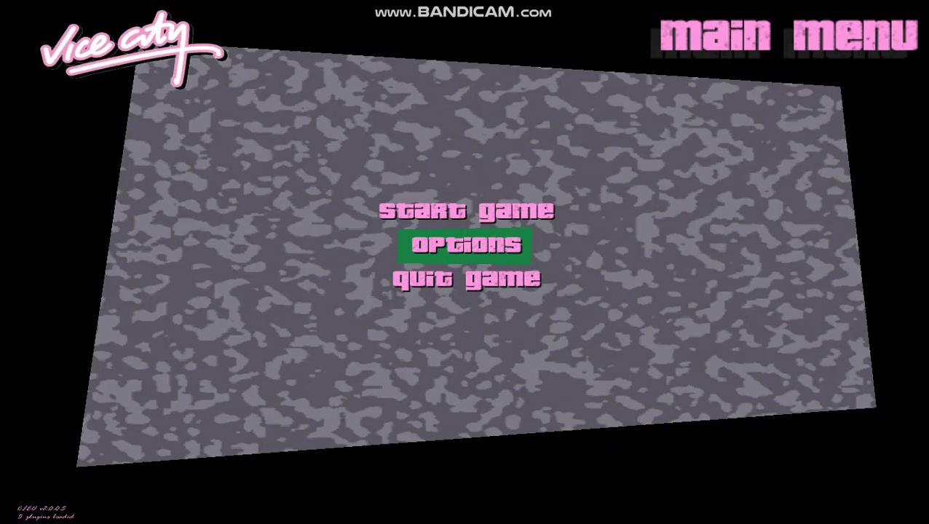
Start the game from the main menu by loading a saved game.
key("Up")
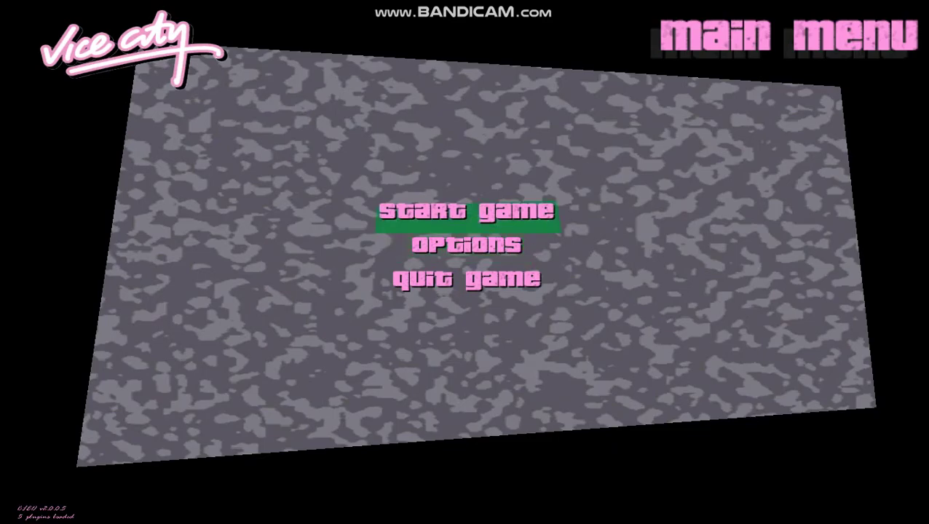
key("Return")
key("Down")
key("Return")
key("Return")
key("Down")
key("Return")
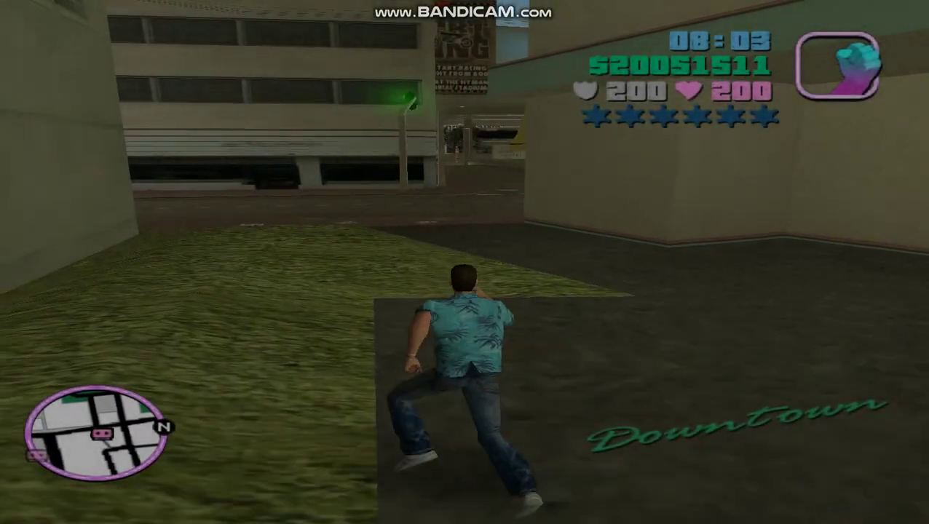
Activate the Thor character with the cheat code thor and switch to the hammer.
type("thor")
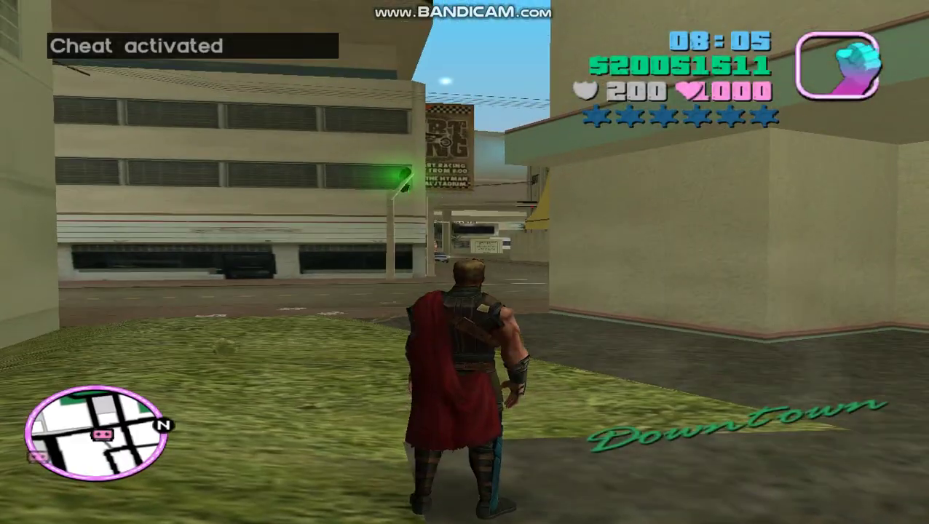
scroll(465, 262, "up", 1)
key("w")
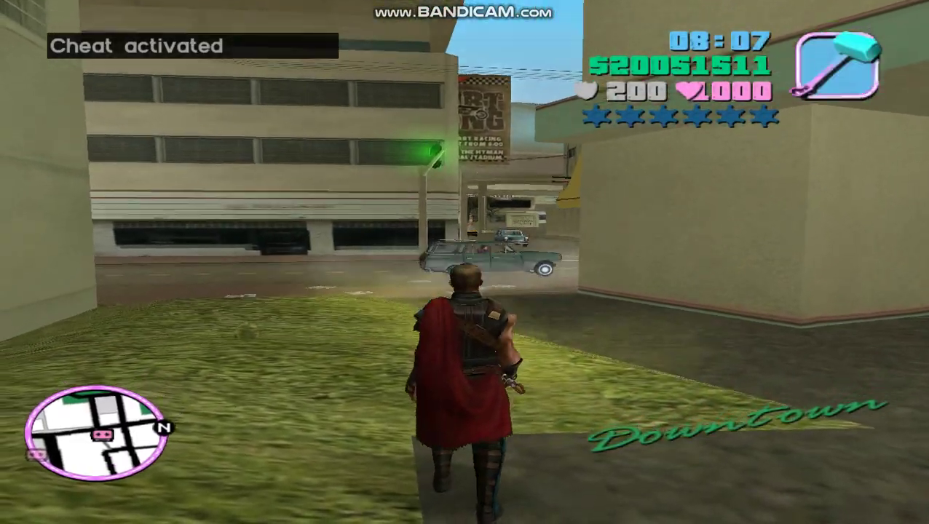
Run through the Downtown streets and test the hammer's attacks on pedestrians and passing cars.
key("w")
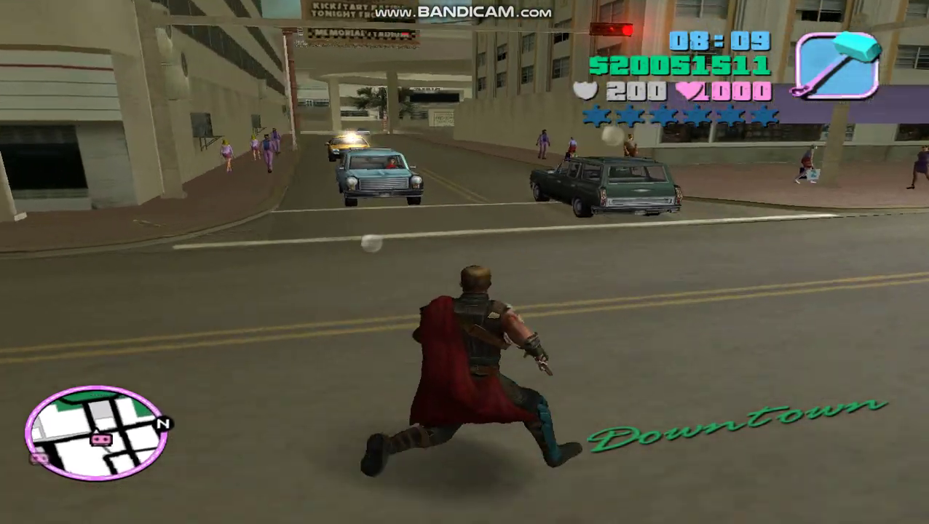
key("w")
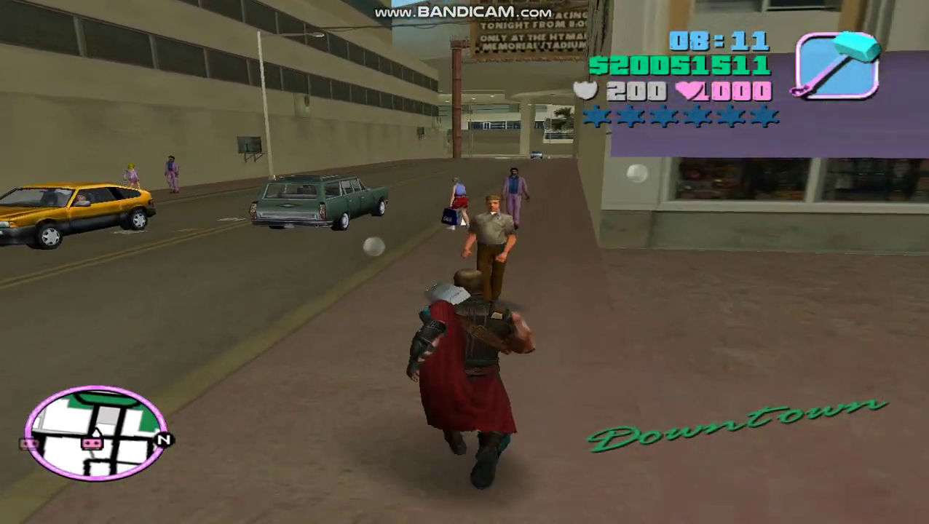
key("w")
left_click(465, 263)
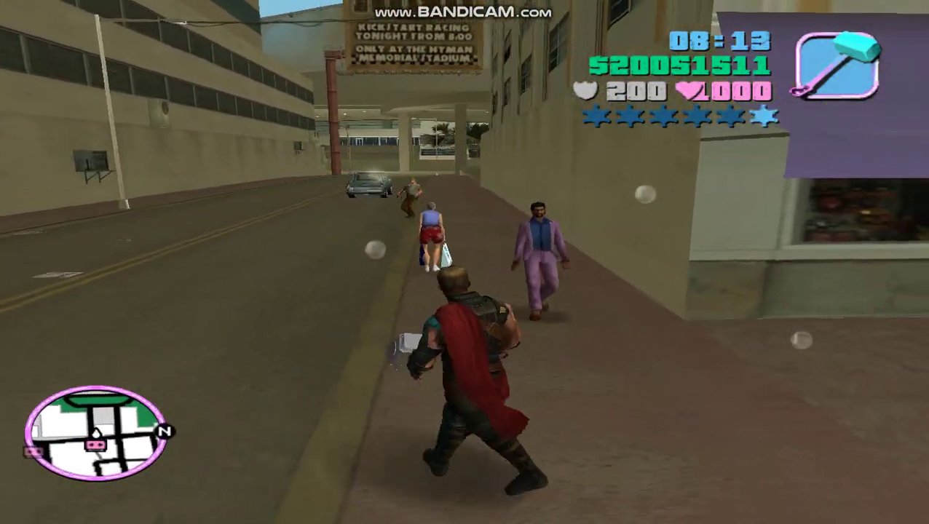
key("a")
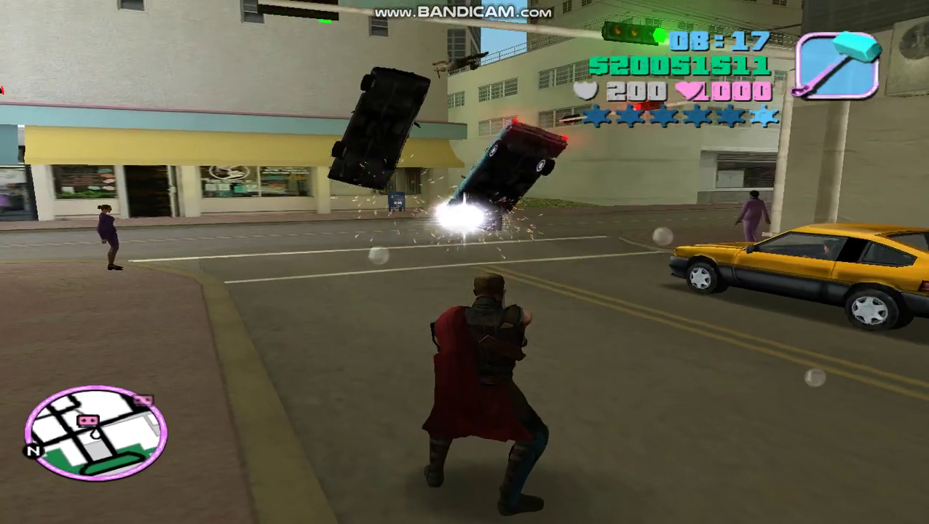
key("w")
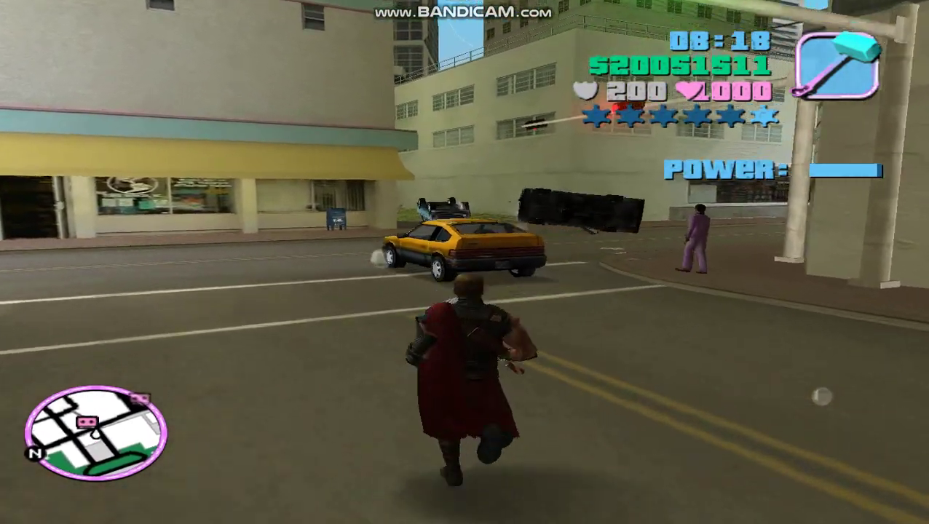
key("w")
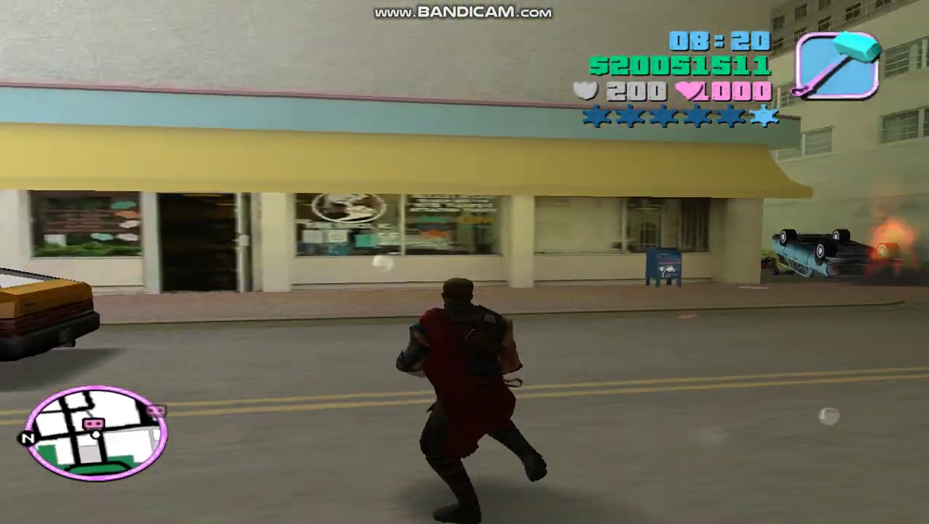
key("w")
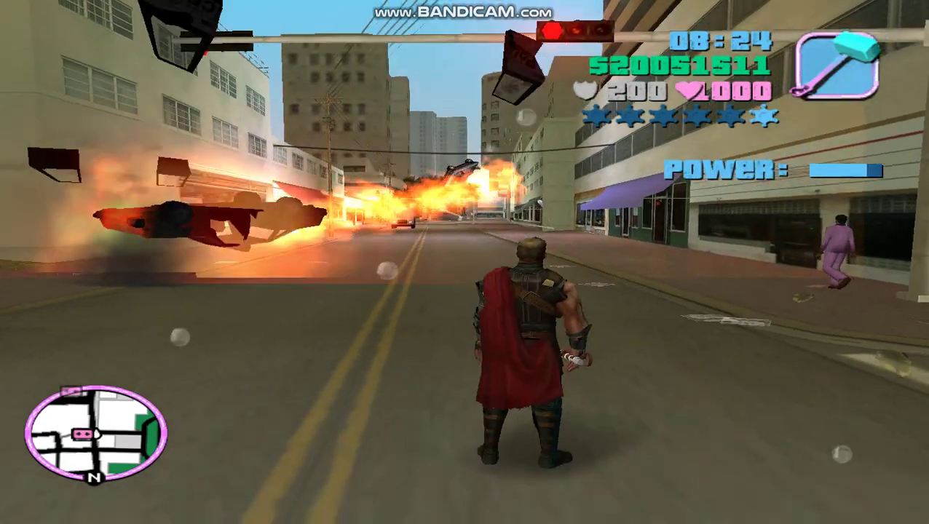
key("w")
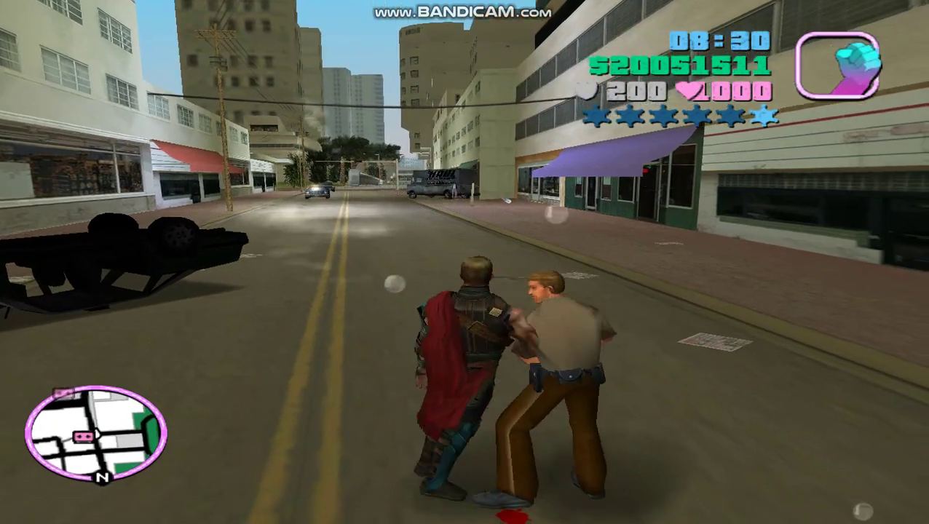
Test hammer strikes, throws and recalls against the police officers, crowd and vehicles at the intersection.
scroll(464, 262, "down", 1)
key("w")
left_click(464, 262)
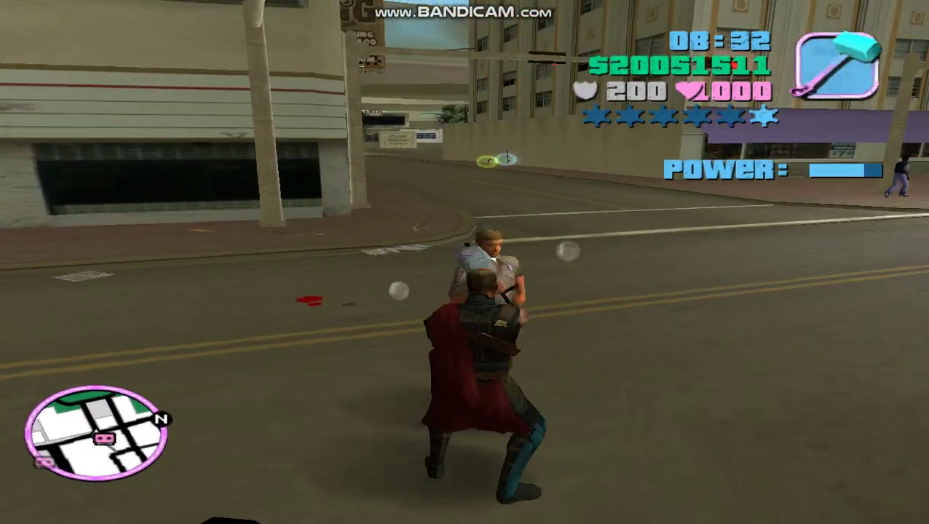
left_click(465, 262)
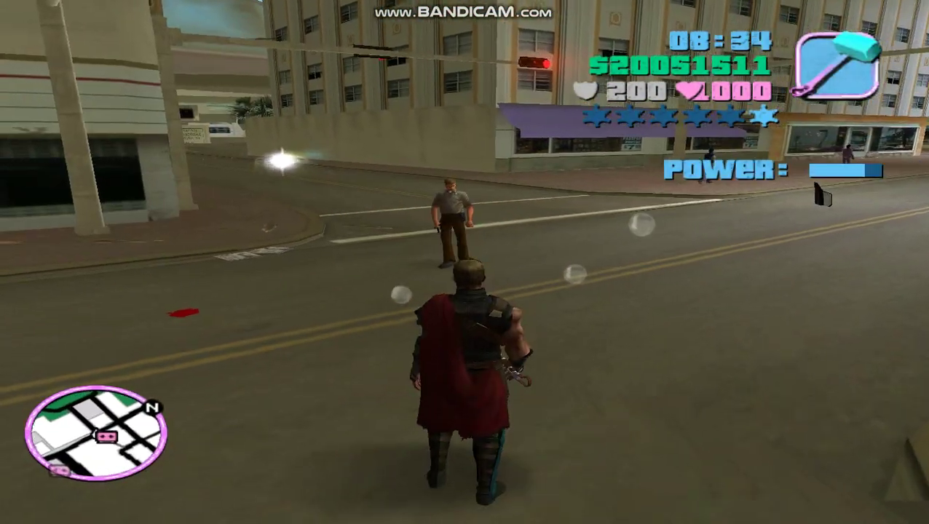
scroll(464, 262, "up", 1)
left_click(465, 262)
scroll(465, 262, "down", 1)
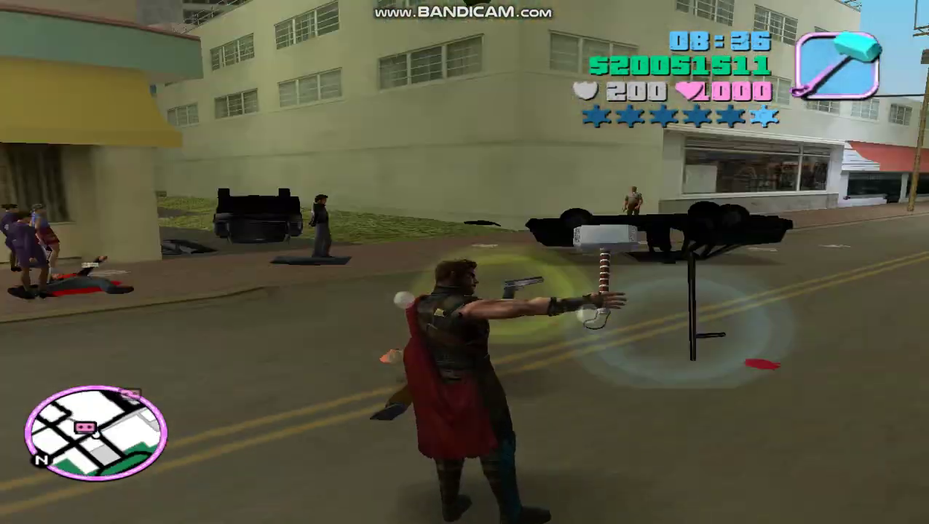
left_click(464, 262)
key("s")
key("a")
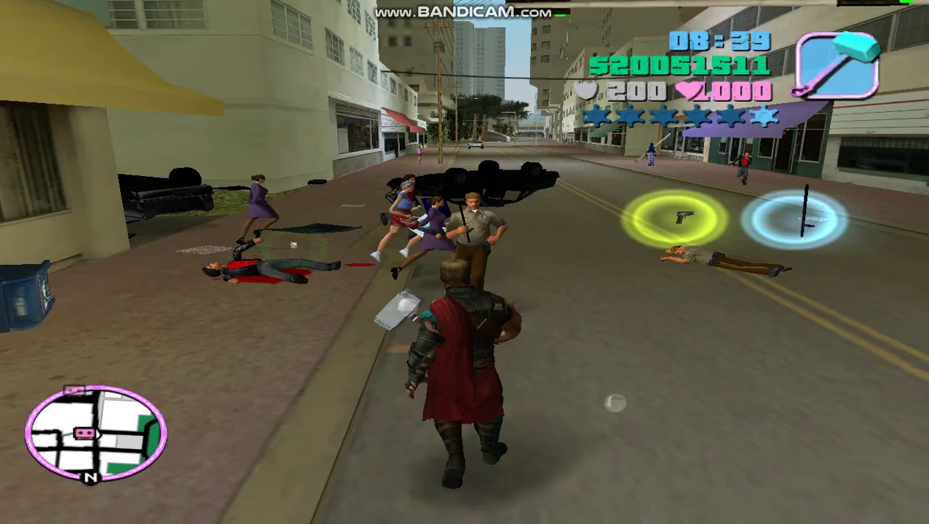
left_click(464, 262)
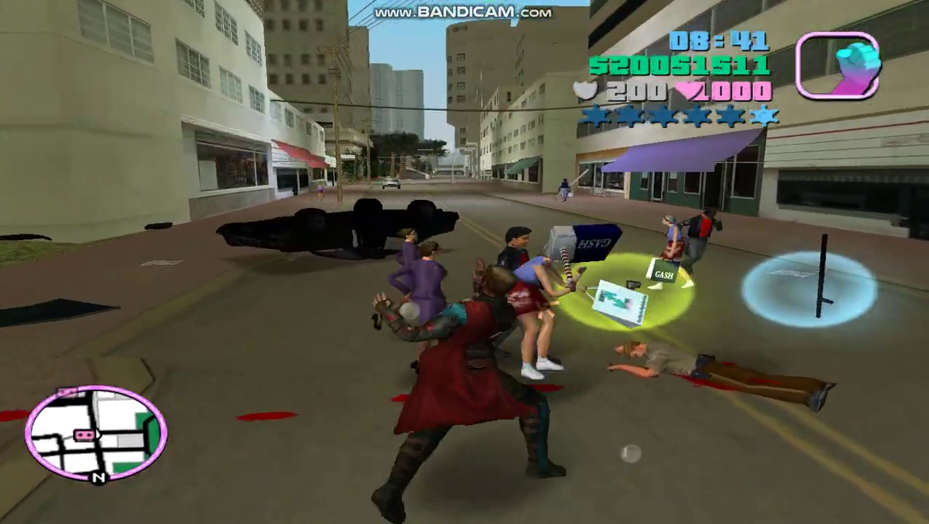
left_click(465, 262)
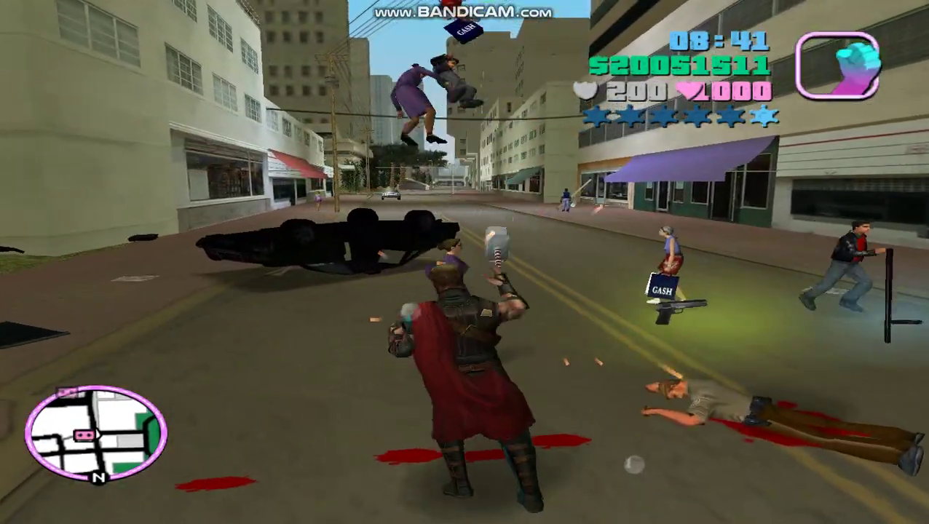
left_click(464, 262)
left_click(464, 262)
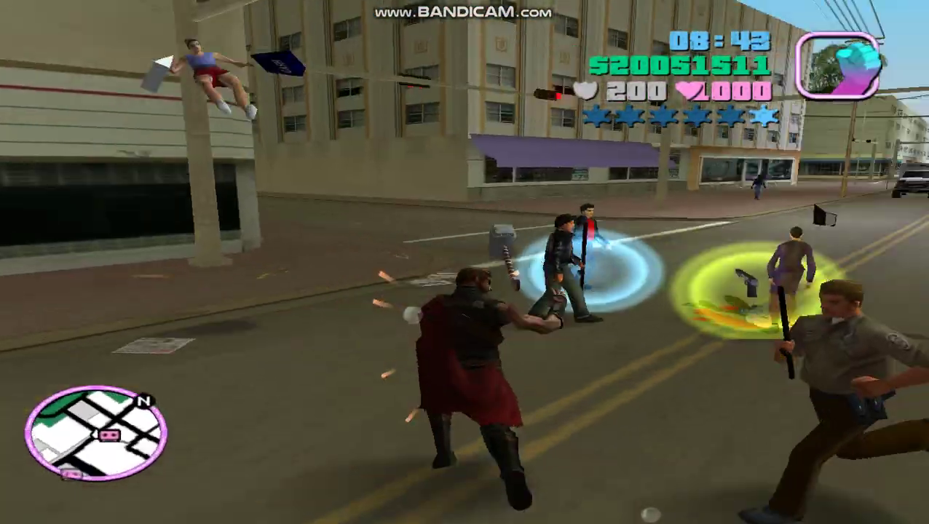
left_click(465, 262)
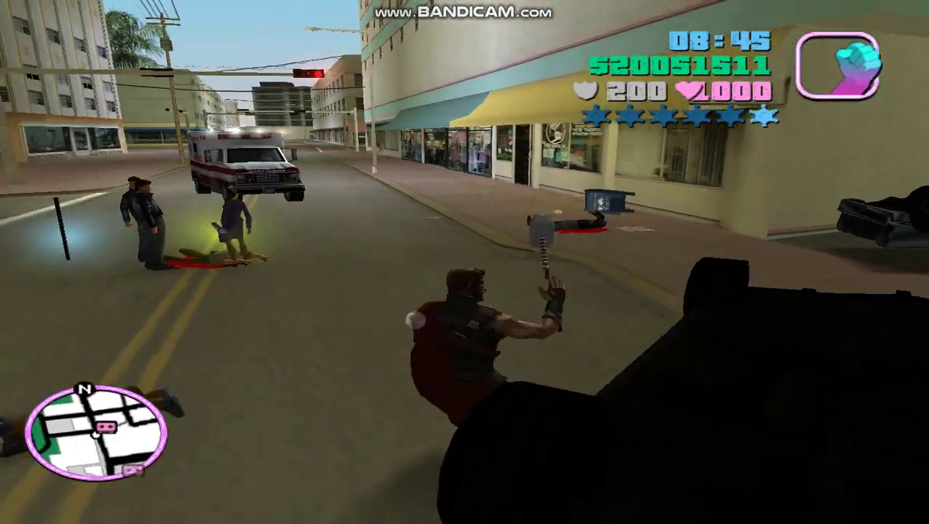
left_click(464, 262)
scroll(465, 262, "down", 1)
left_click(465, 262)
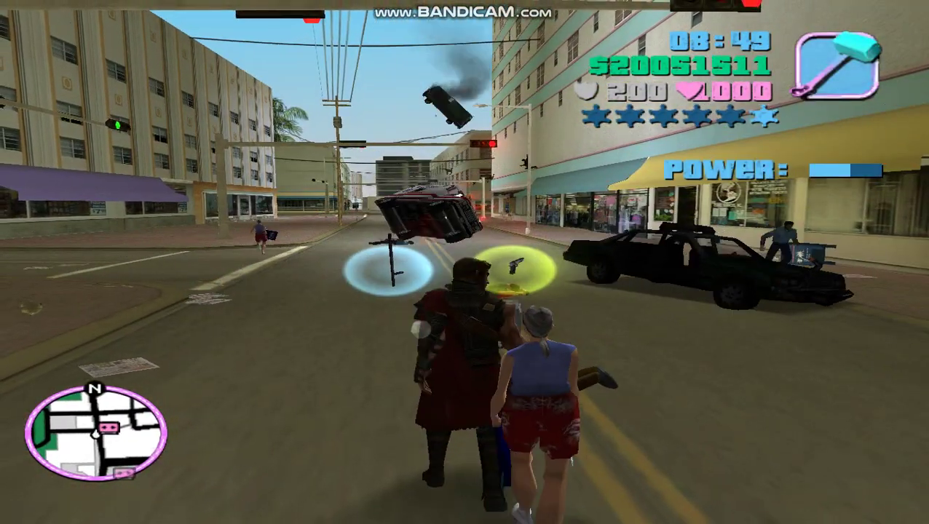
key("w")
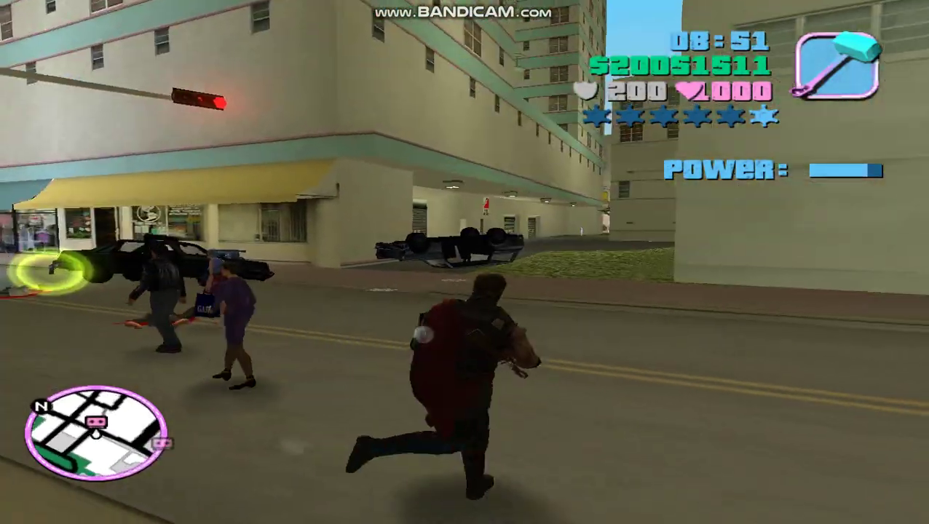